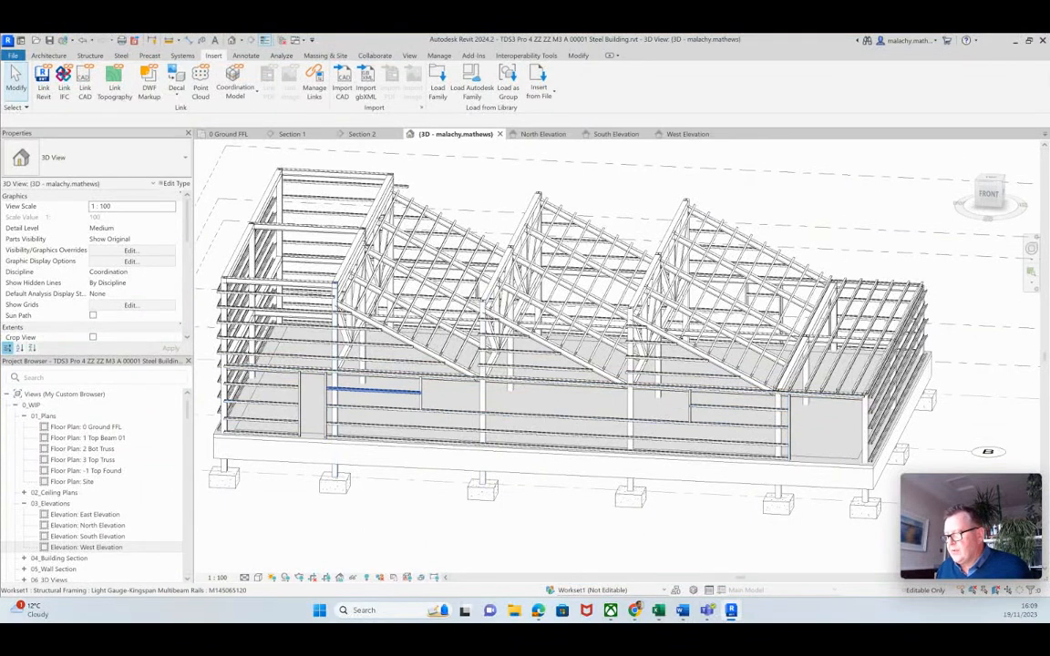
Inspect the steel frame's roof trusses, cladding rails and foundations from several sides in 3D
shift+middle_drag(546, 367, 477, 309)
shift+middle_drag(374, 479, 284, 477)
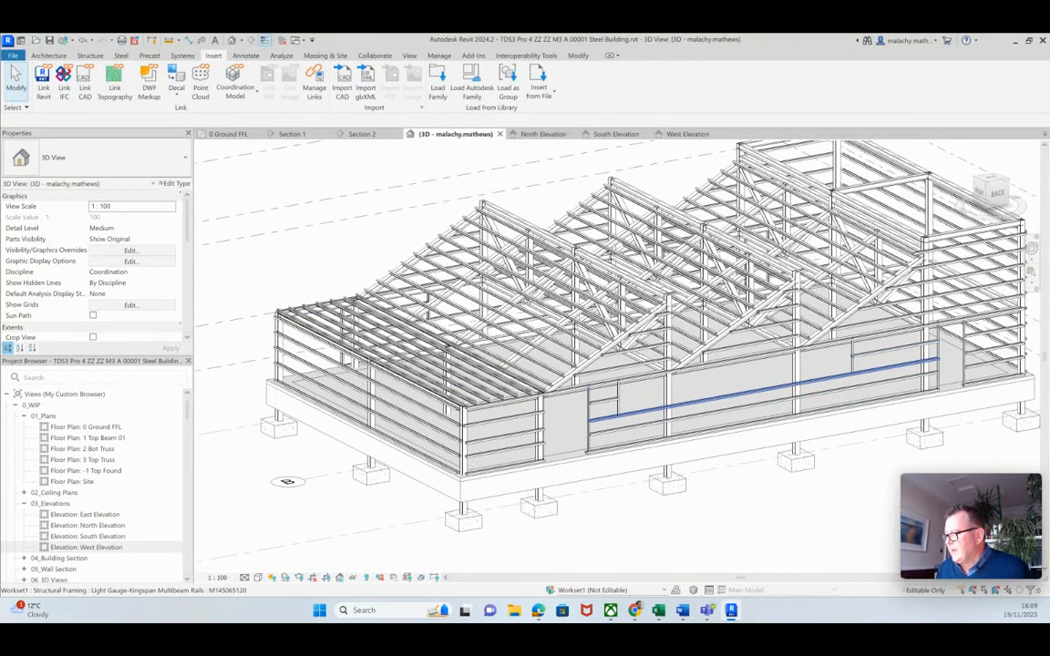
scroll(611, 437, down, 2)
shift+middle_drag(610, 437, 720, 446)
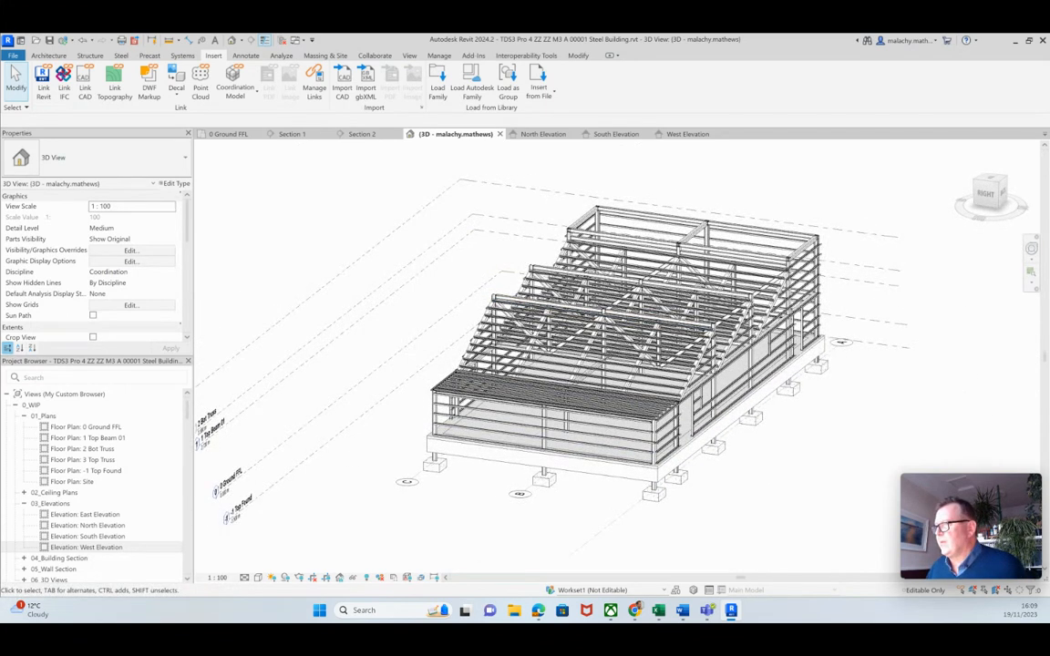
Open the South Elevation and examine the proposed south and north elevations on its PDF underlay
click(612, 133)
scroll(437, 431, up, 5)
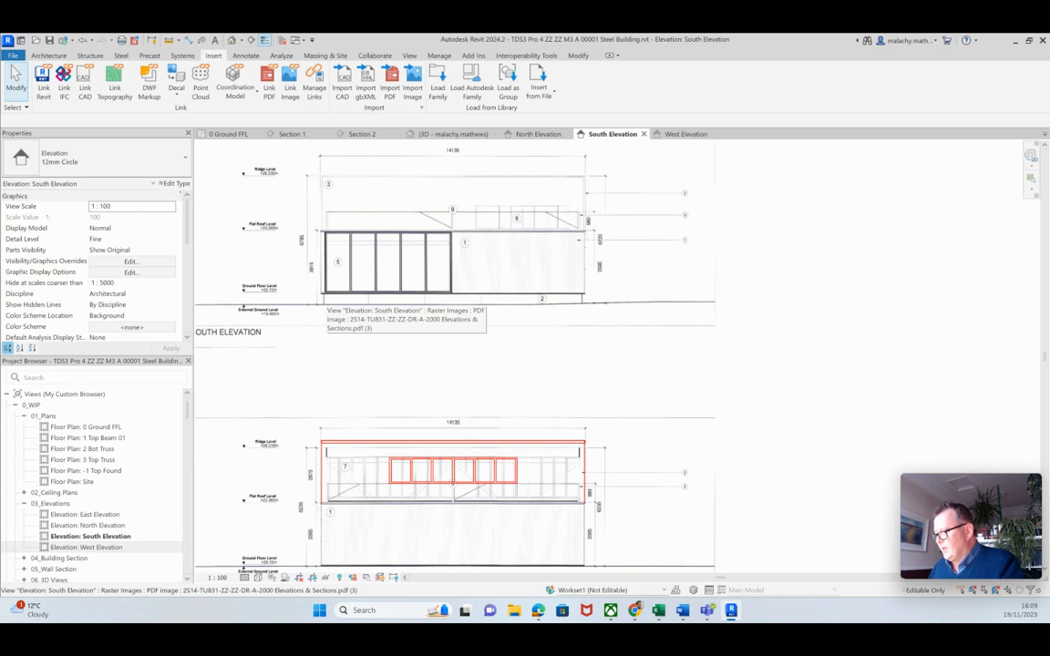
scroll(574, 396, down, 2)
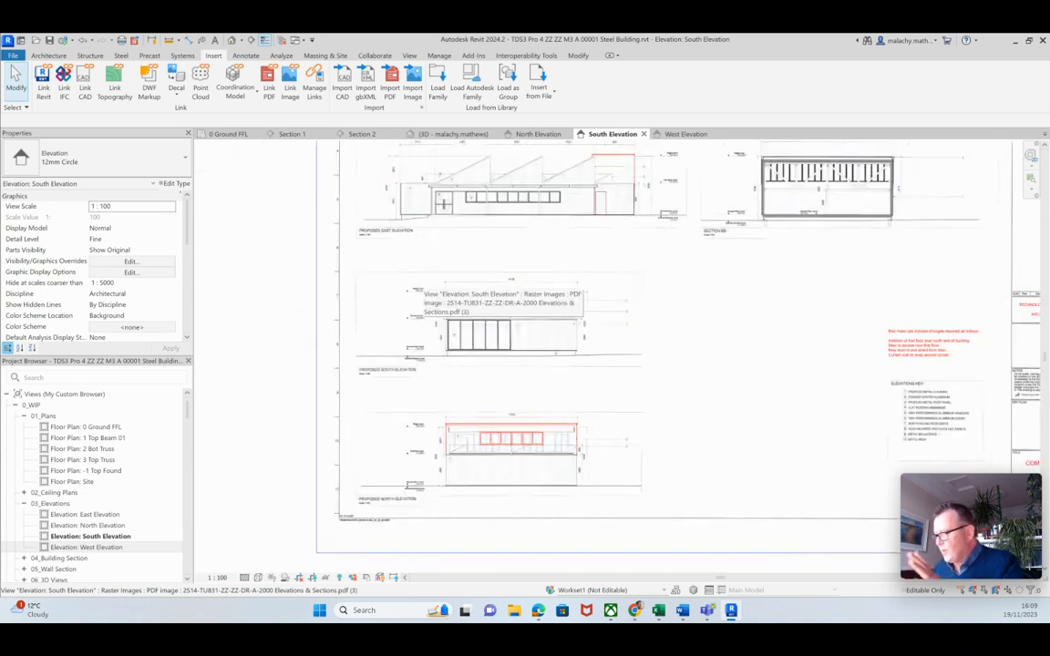
scroll(522, 369, up, 3)
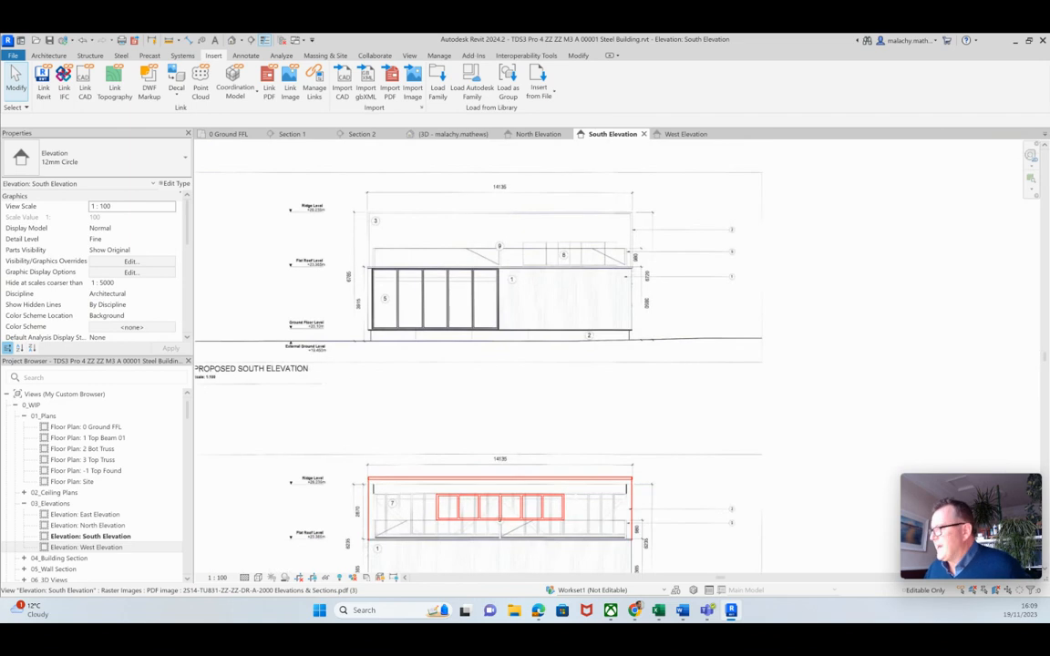
scroll(507, 427, down, 1)
middle_drag(506, 427, 498, 394)
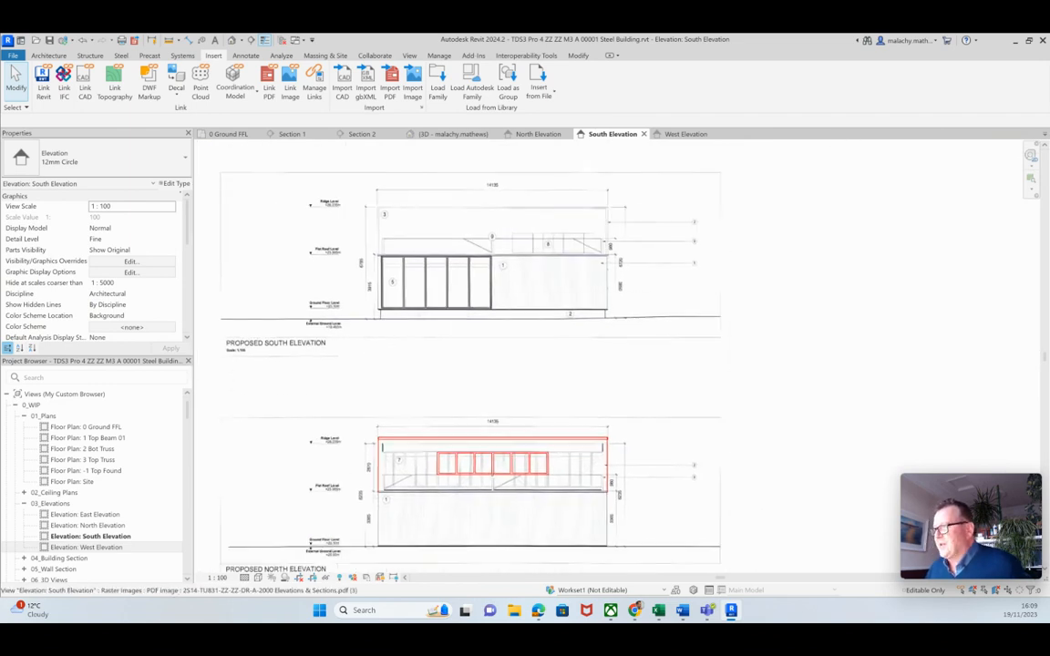
In the West Elevation, select the rail just below level 1 Top Beam 01 and locate it in the 3D view
click(684, 134)
scroll(459, 400, up, 5)
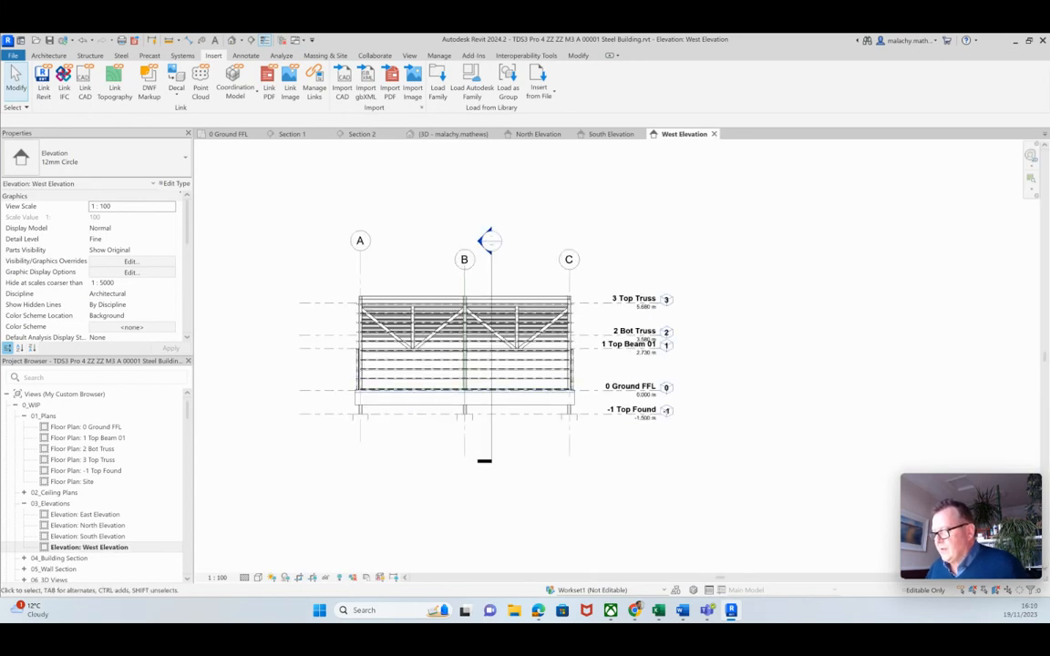
scroll(431, 437, down, 1)
scroll(432, 435, down, 1)
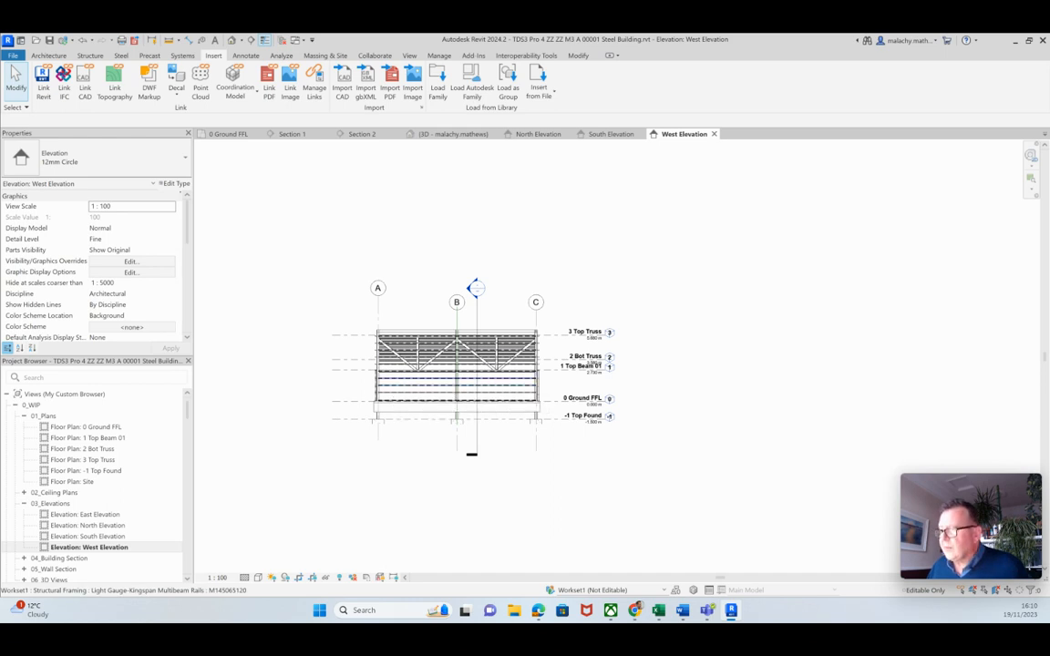
scroll(414, 365, up, 8)
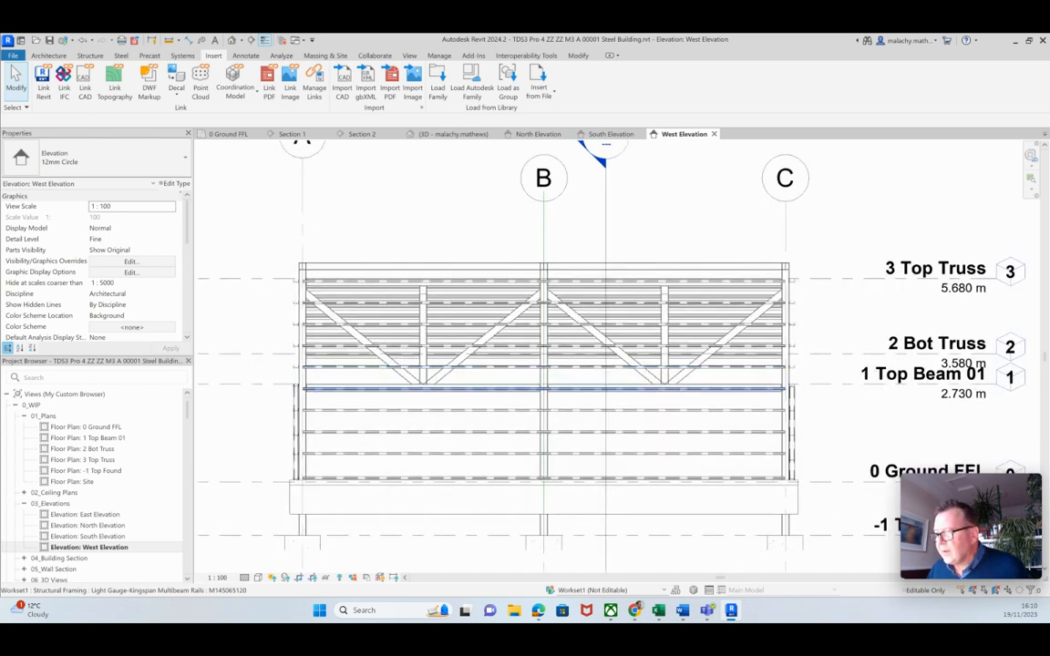
click(494, 387)
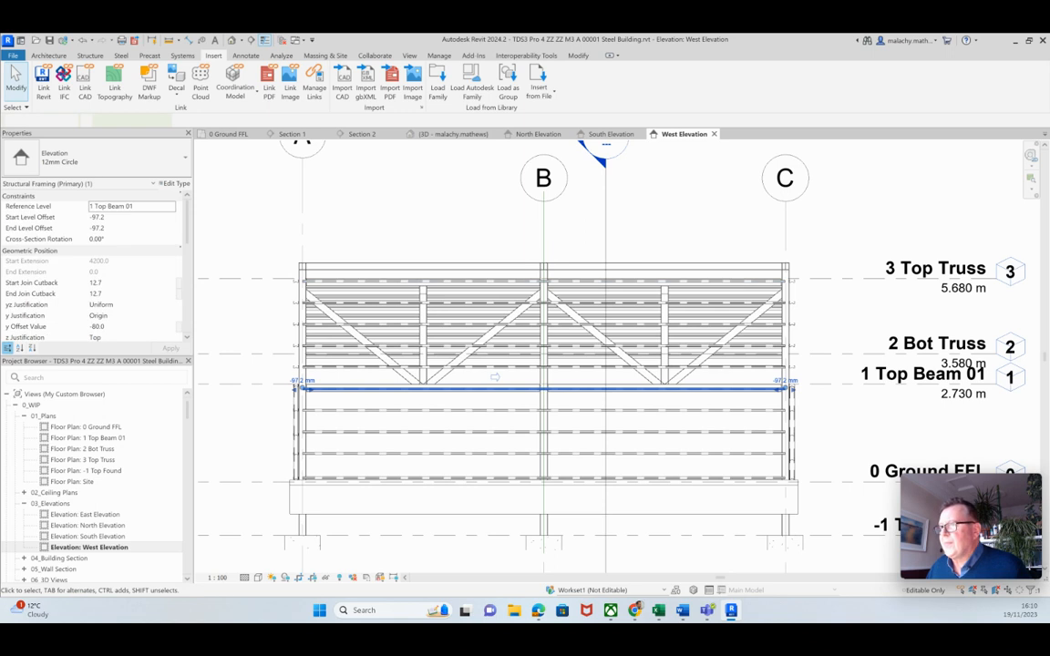
click(453, 133)
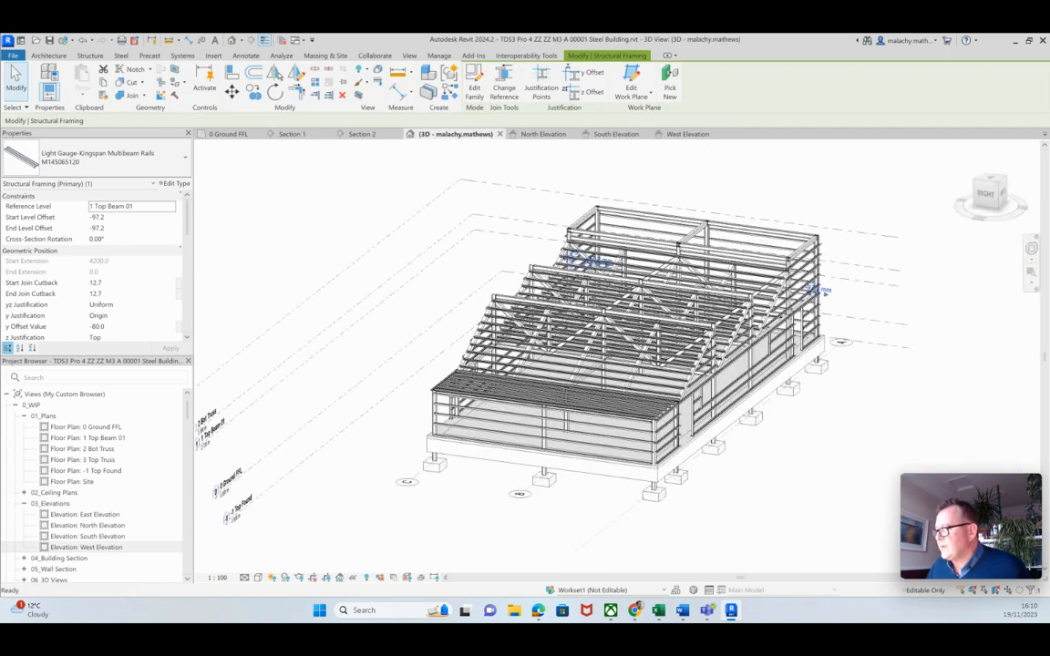
shift+middle_drag(583, 383, 438, 364)
shift+middle_drag(236, 395, 596, 447)
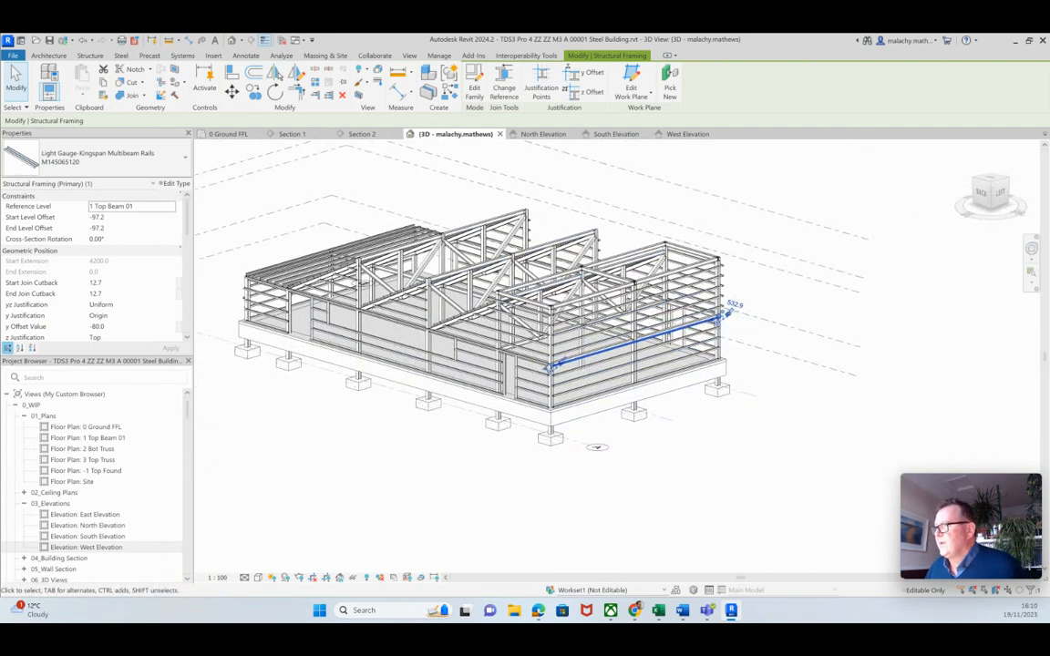
Return to the West Elevation with nothing selected and dismiss the reminder to synchronize with central
double_click(86, 547)
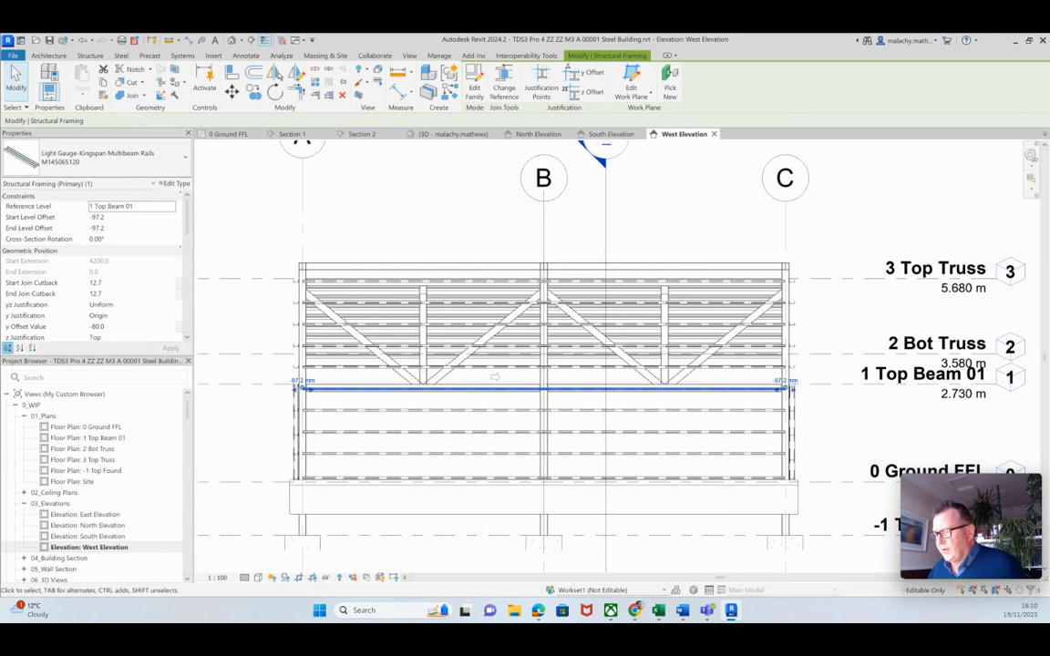
scroll(429, 425, down, 2)
key(Escape)
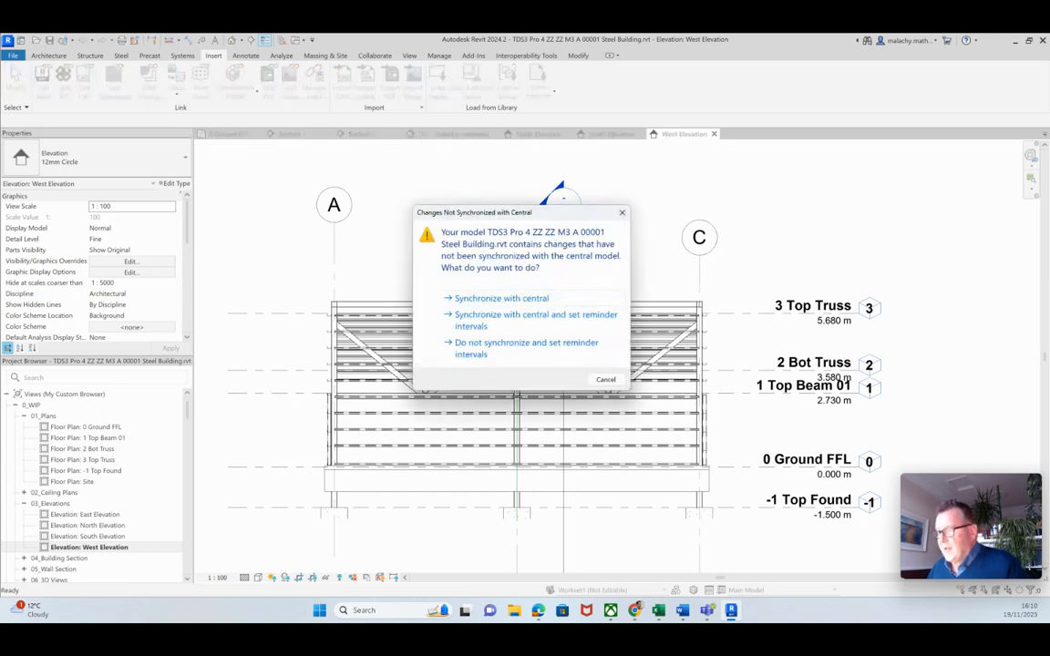
click(605, 379)
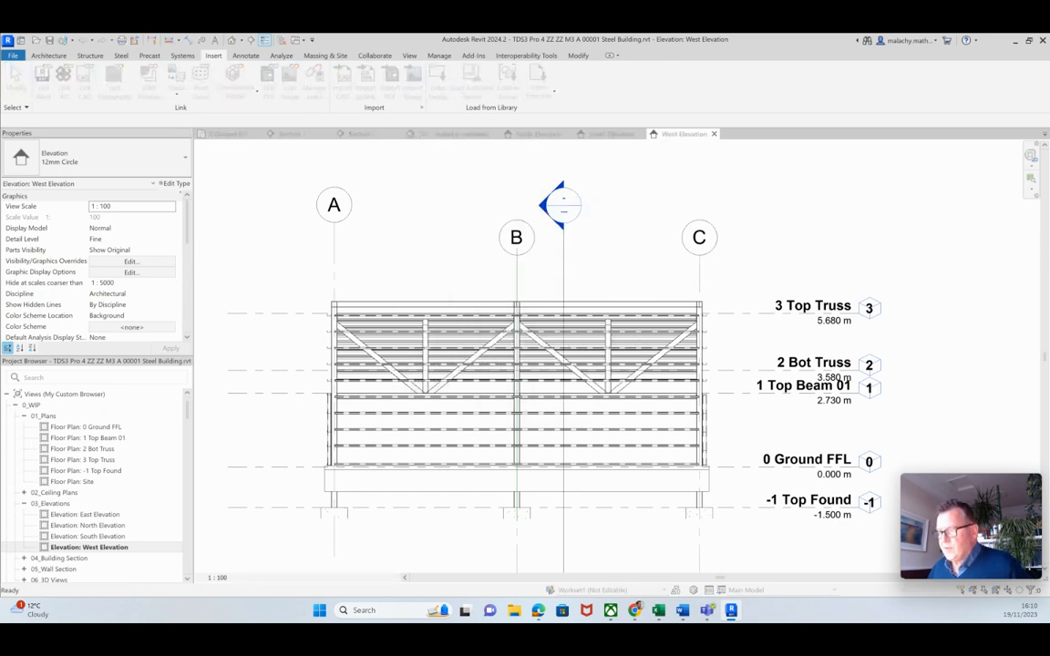
Start a PDF import with 2S14-TU831-ZZ-ZZ-DR-A-2000 Elevations & Sections.pdf from C:, 04_TU831 TDS Year Docs 22_23, TU831 Y 2 TDS Docs
click(390, 75)
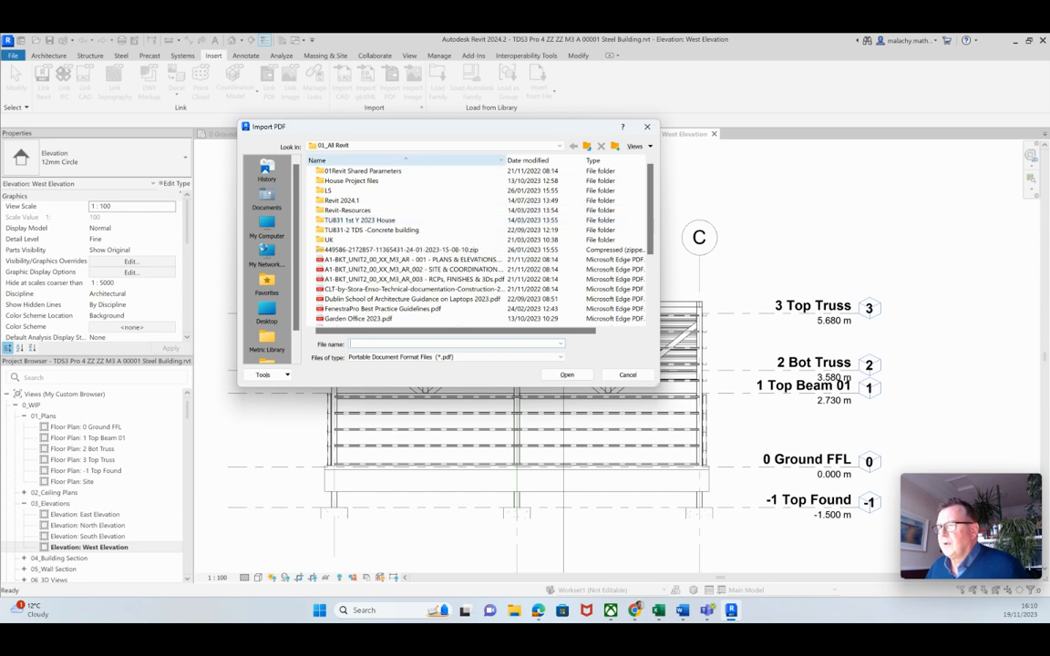
click(433, 146)
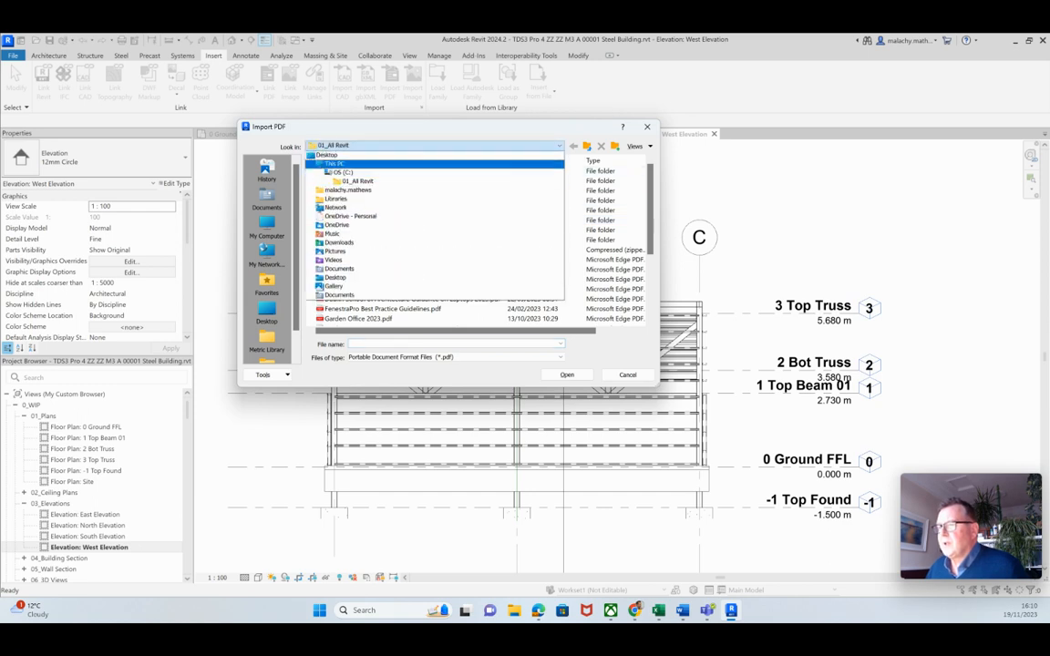
click(341, 172)
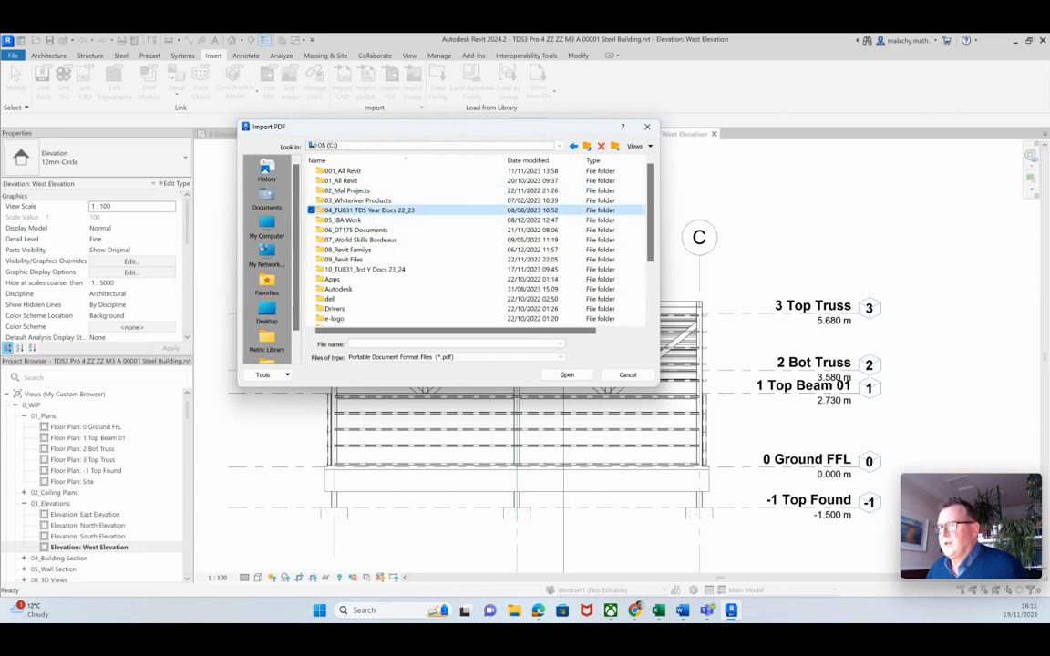
double_click(346, 210)
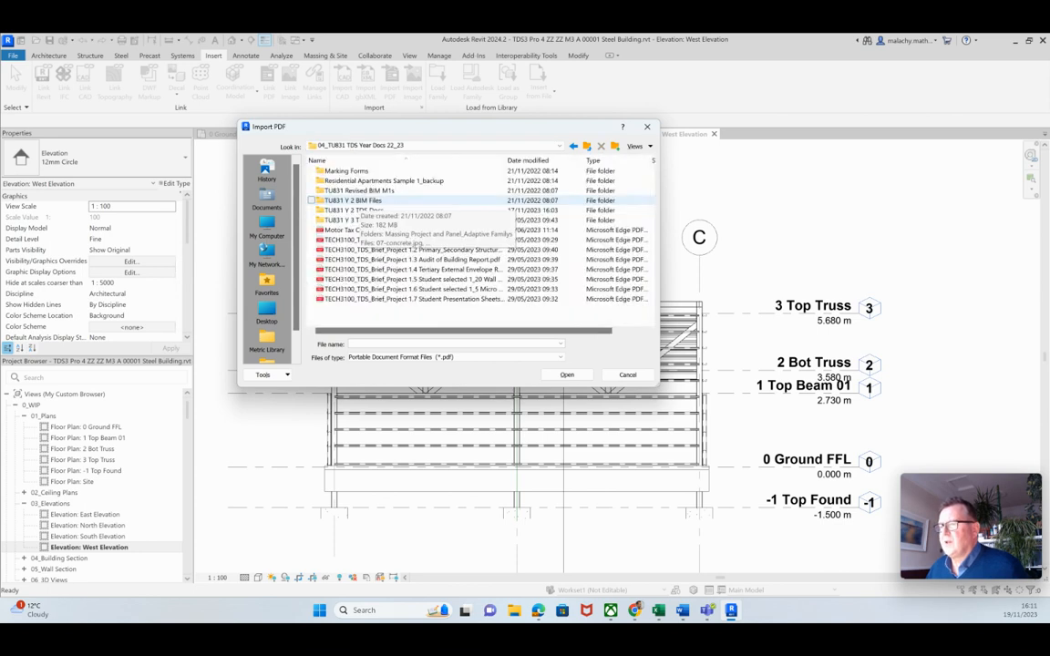
double_click(353, 210)
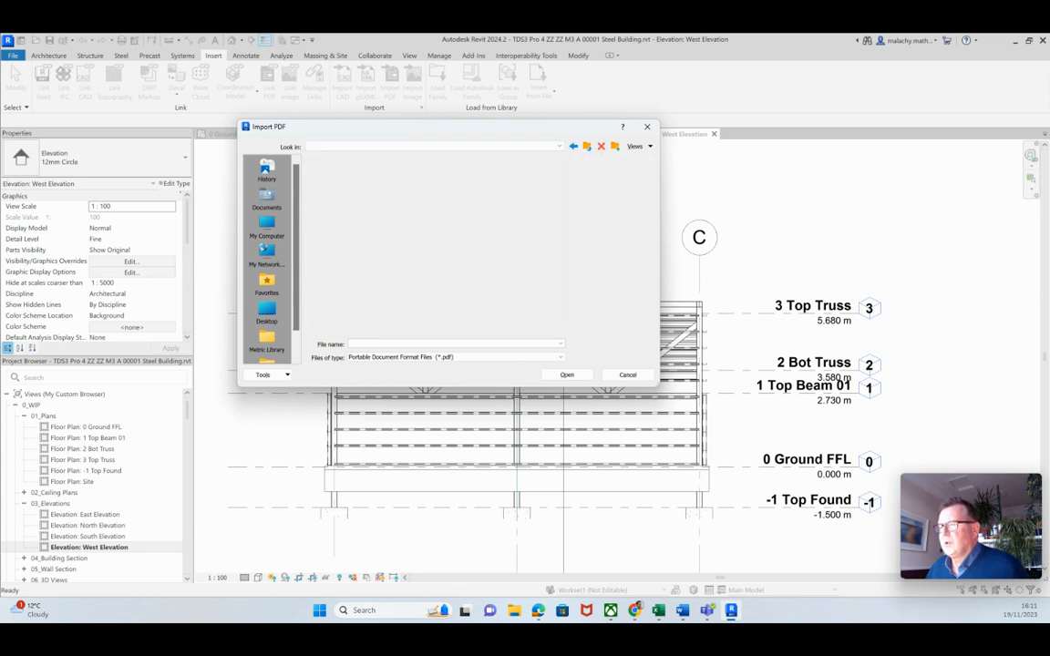
click(356, 210)
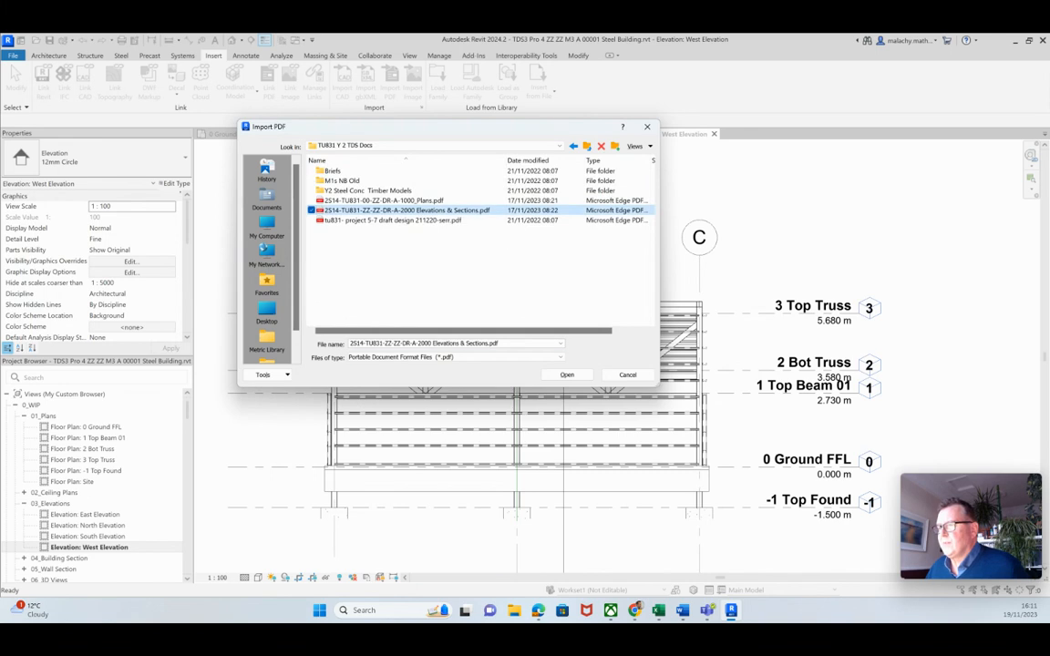
key(Return)
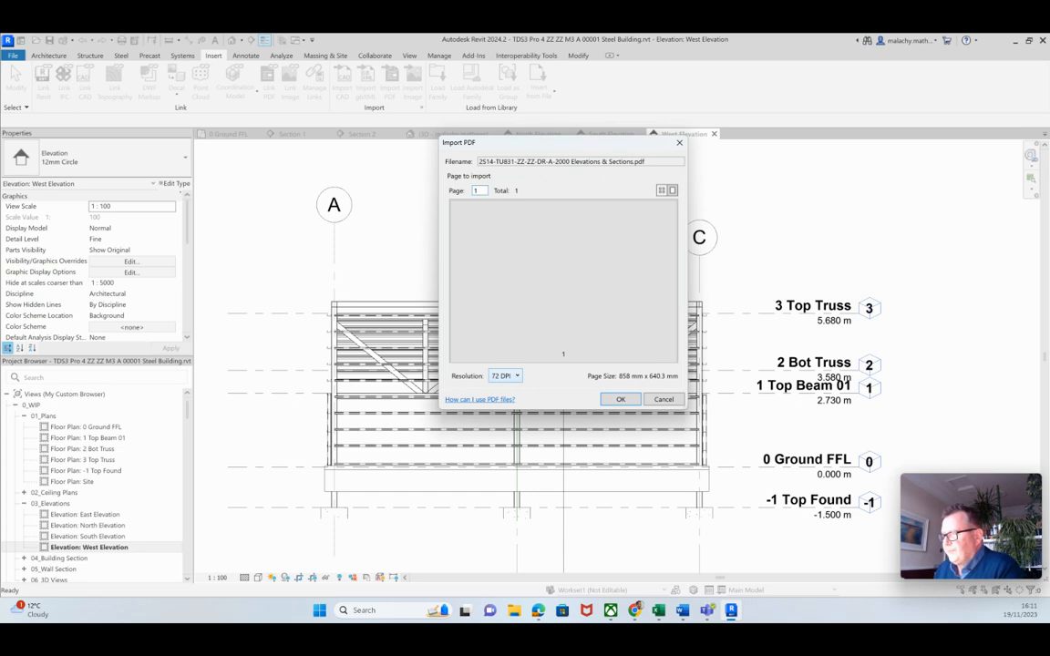
Import page 1 of the PDF at a changed resolution and place it over the steel frame in the West Elevation
click(563, 273)
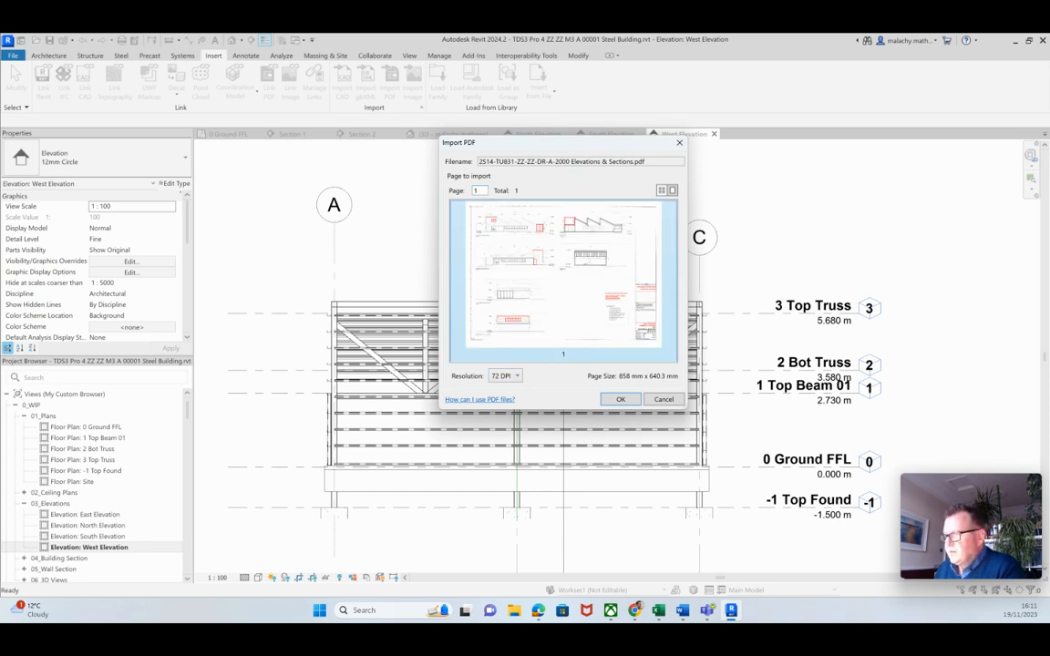
click(507, 376)
click(507, 411)
click(620, 399)
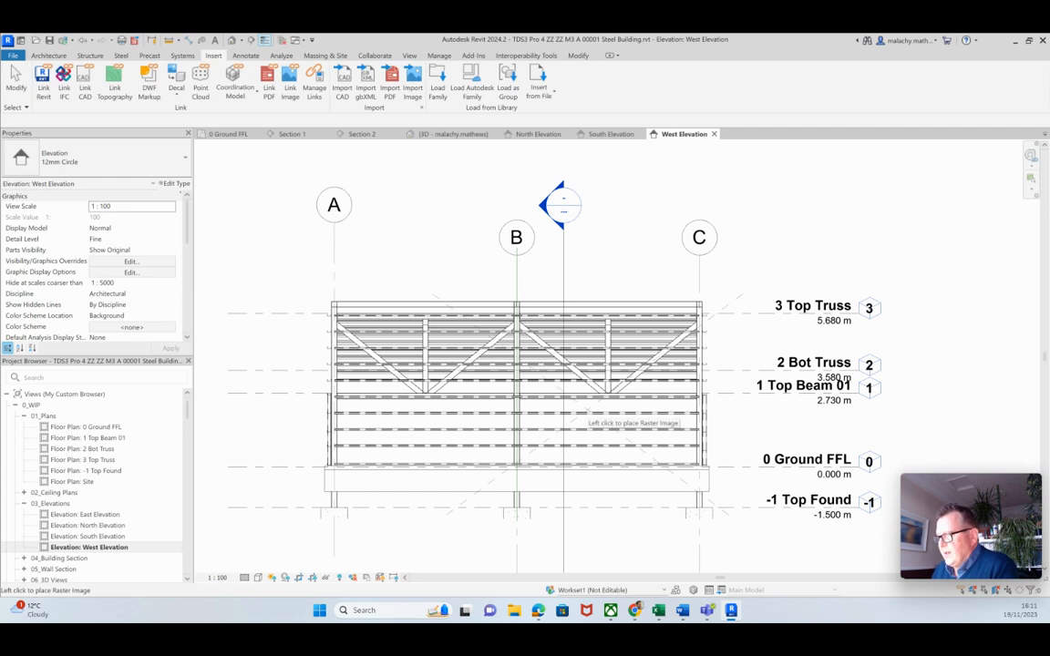
click(586, 416)
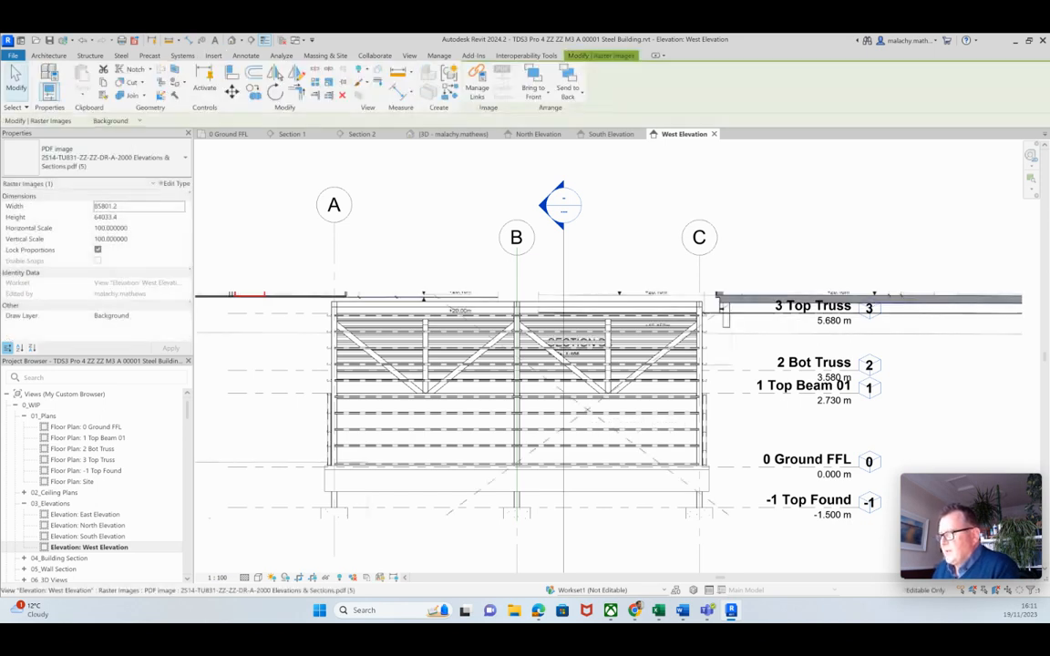
Turn off the West Elevation's crop and move the PDF image so its north elevation sits close to the steel frame
scroll(580, 417, down, 3)
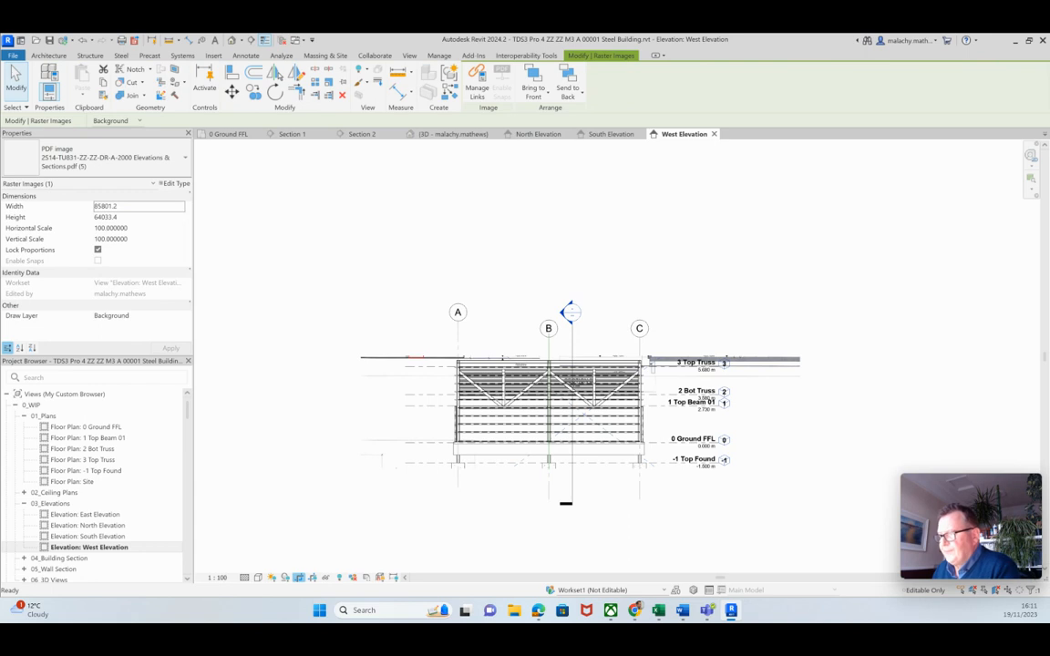
key(Escape)
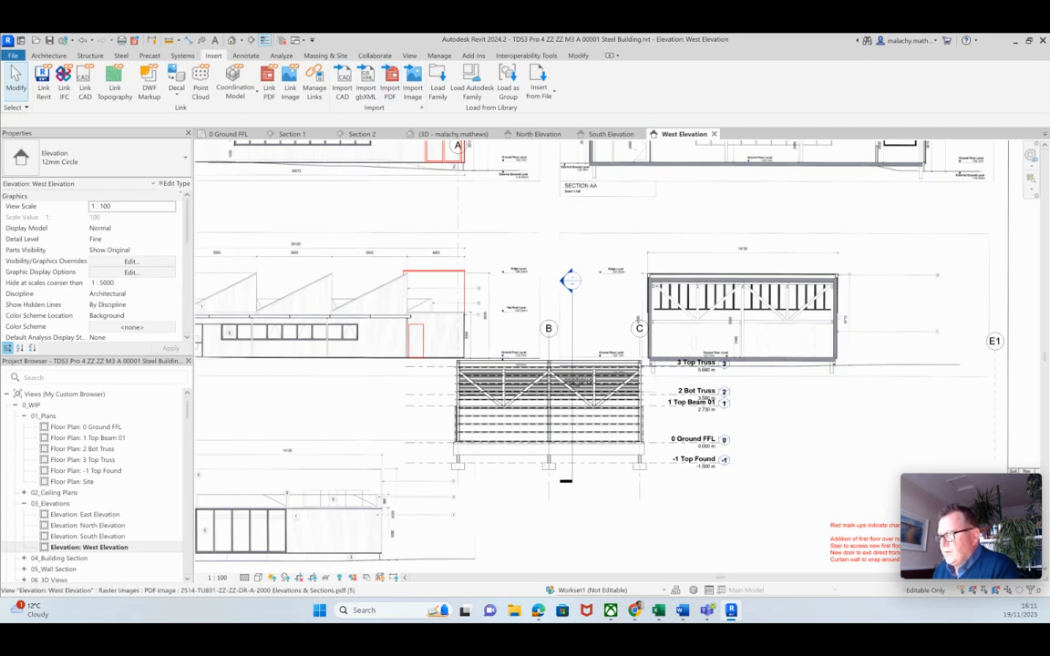
scroll(416, 393, down, 3)
drag(382, 560, 478, 450)
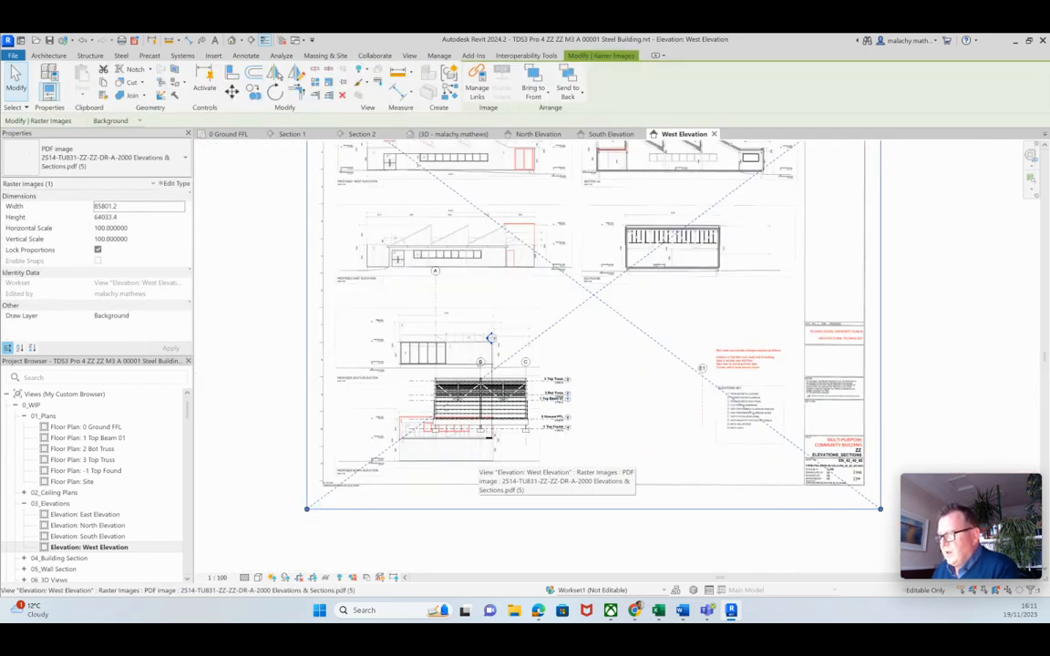
Nudge the PDF image up and to the right until its north elevation overlays the steel frame
scroll(501, 405, up, 5)
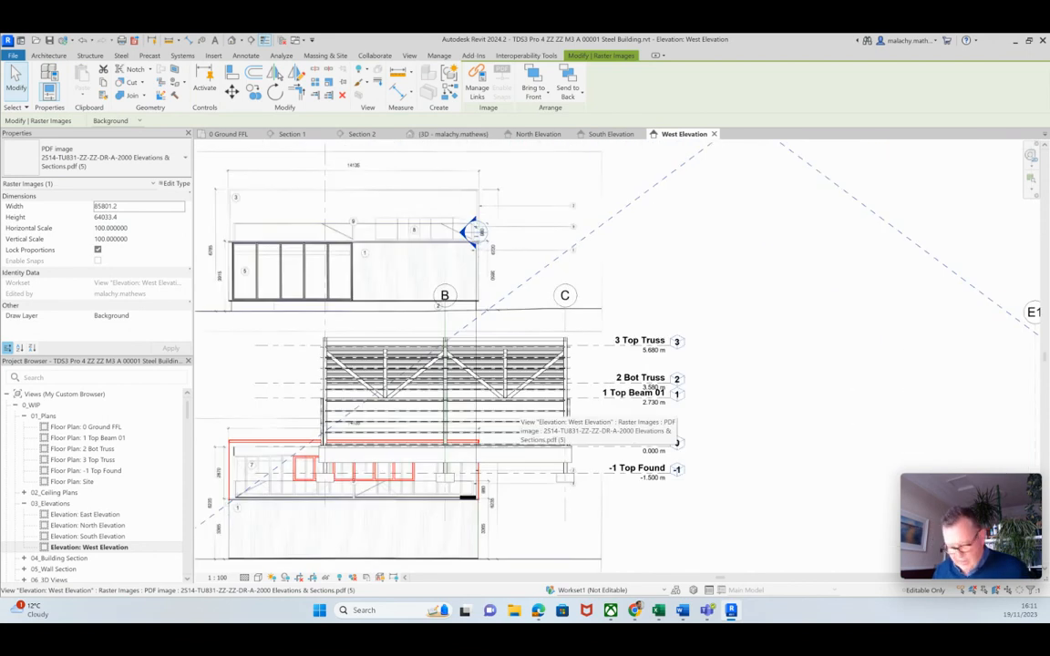
key(shift+Up)
key(shift+Up)
key(shift+Up)
key(shift+Up)
key(shift+Up)
key(shift+Up)
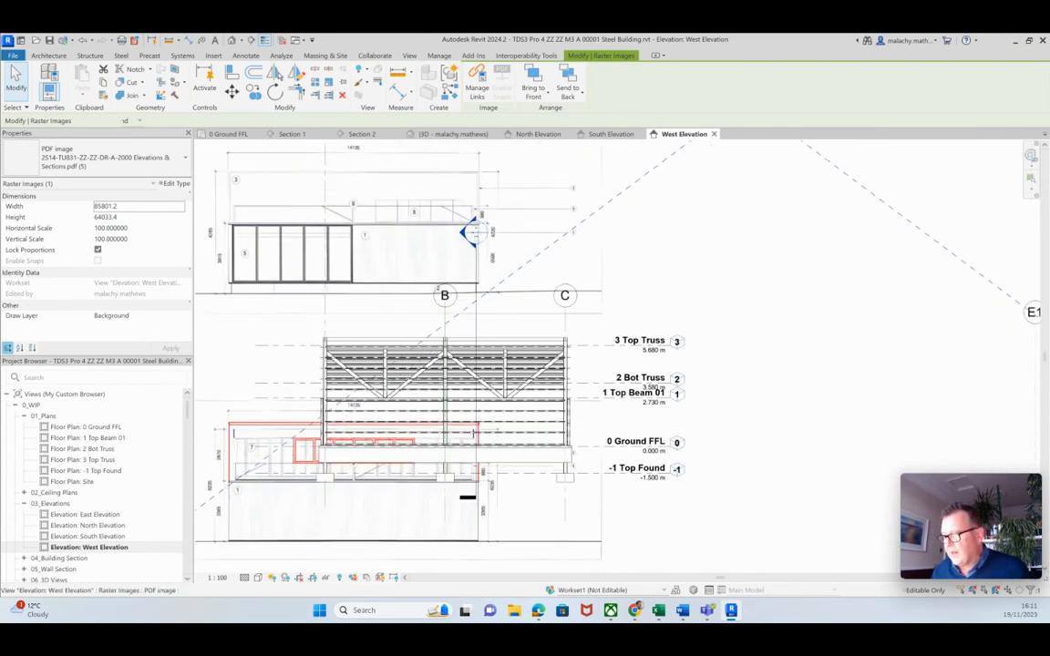
key(shift+Right)
key(shift+Right)
key(shift+Right)
key(shift+Right)
key(shift+Right)
key(shift+Right)
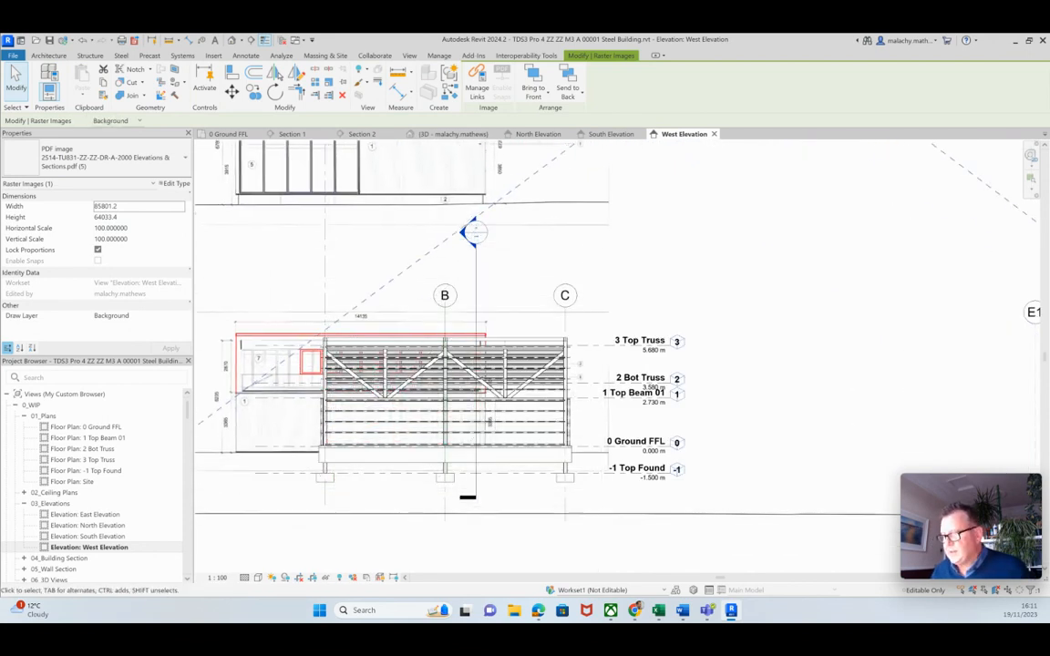
key(shift+Right)
key(shift+Right)
key(shift+Right)
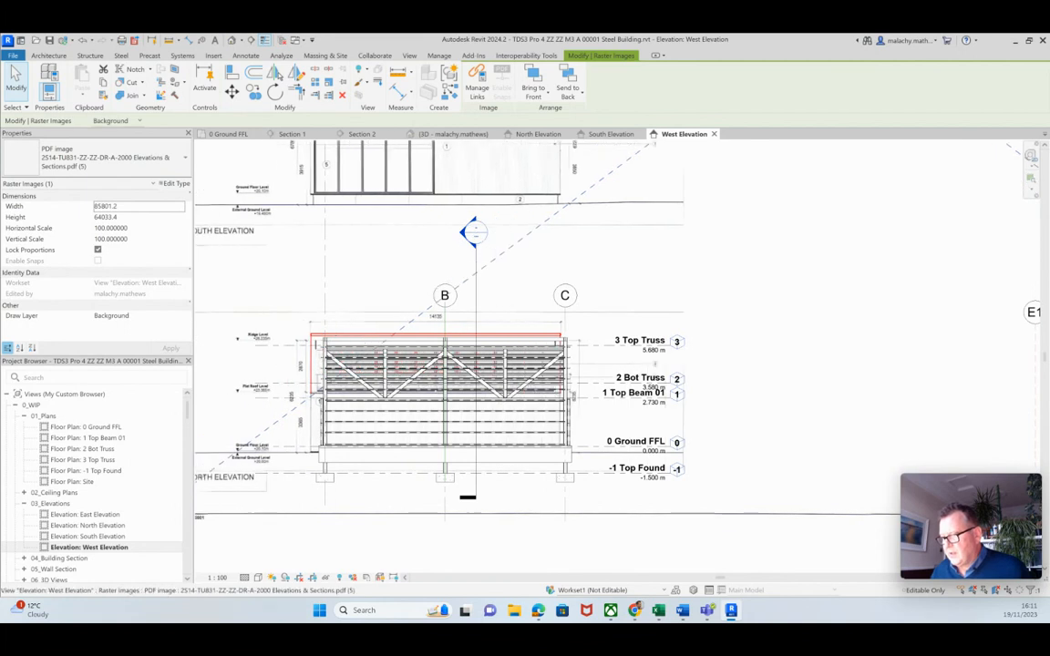
Nudge the PDF image up until its ground floor line meets level 0 Ground FFL
scroll(348, 465, up, 4)
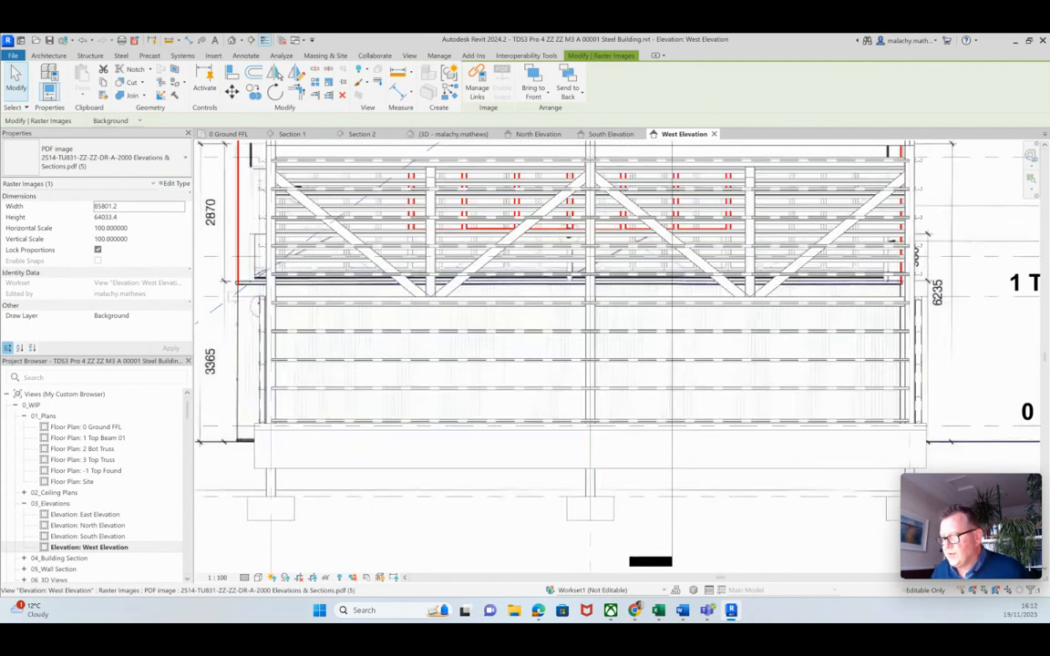
key(shift+Up)
key(shift+Up)
key(shift+Up)
key(shift+Up)
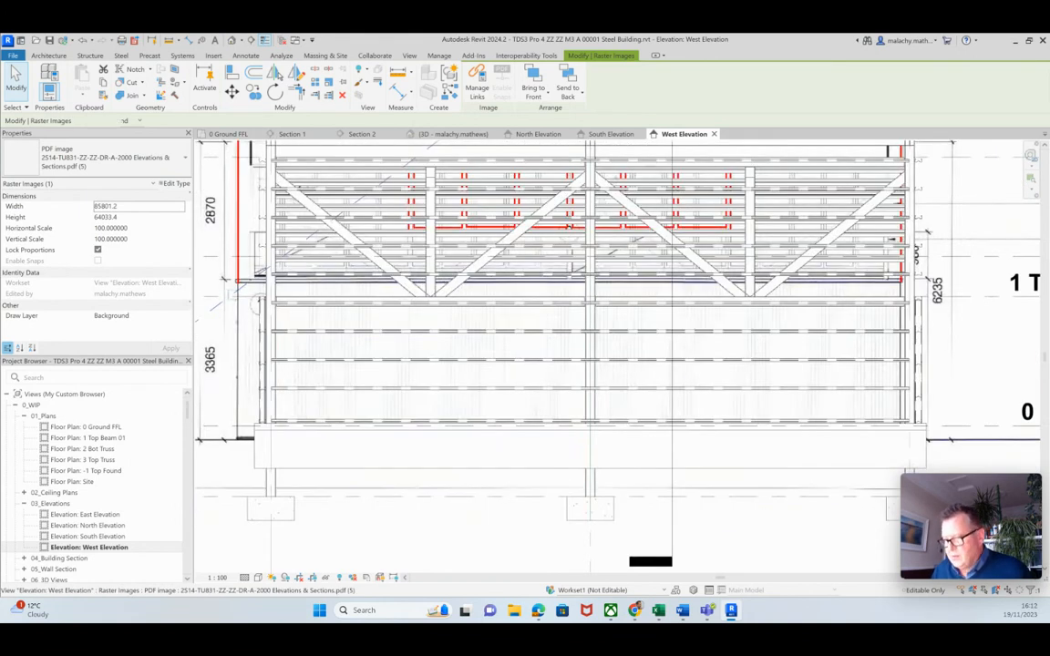
key(shift+Up)
key(shift+Up)
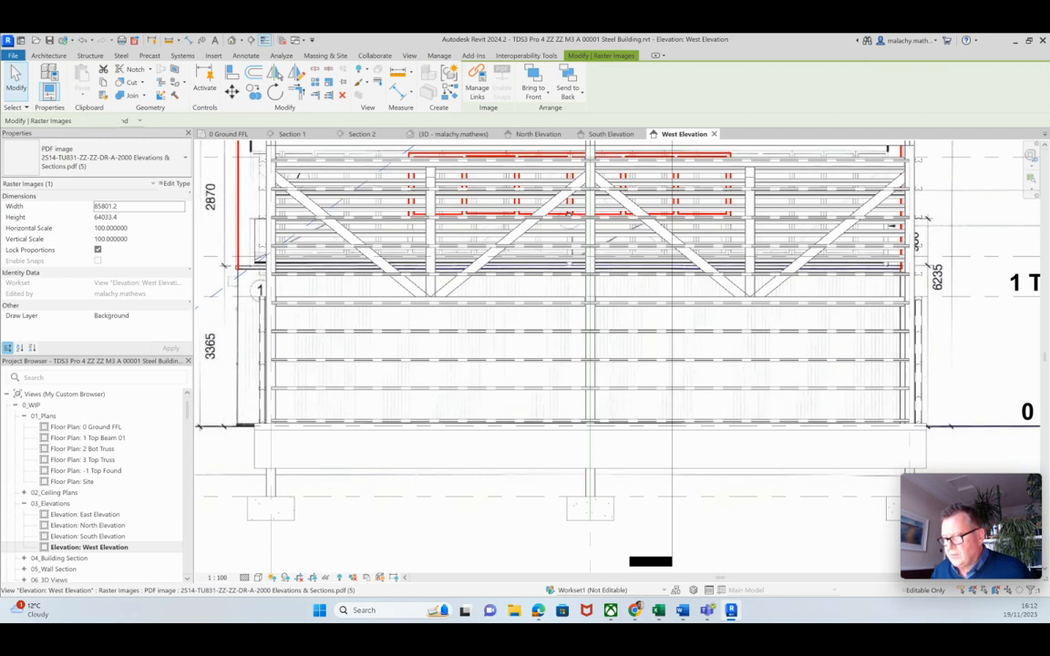
Nudge the PDF image to the right until its north elevation is centred on the steel frame, then deselect it
key(shift+Right)
key(shift+Right)
key(shift+Right)
key(shift+Right)
key(shift+Right)
key(shift+Right)
key(shift+Right)
key(shift+Right)
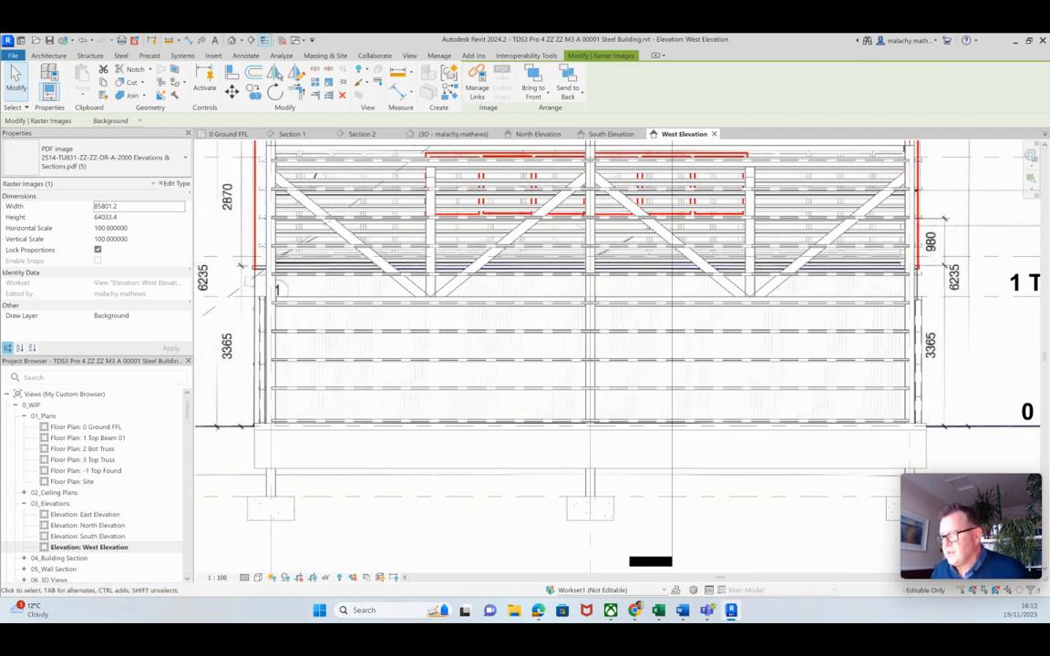
key(shift+Right)
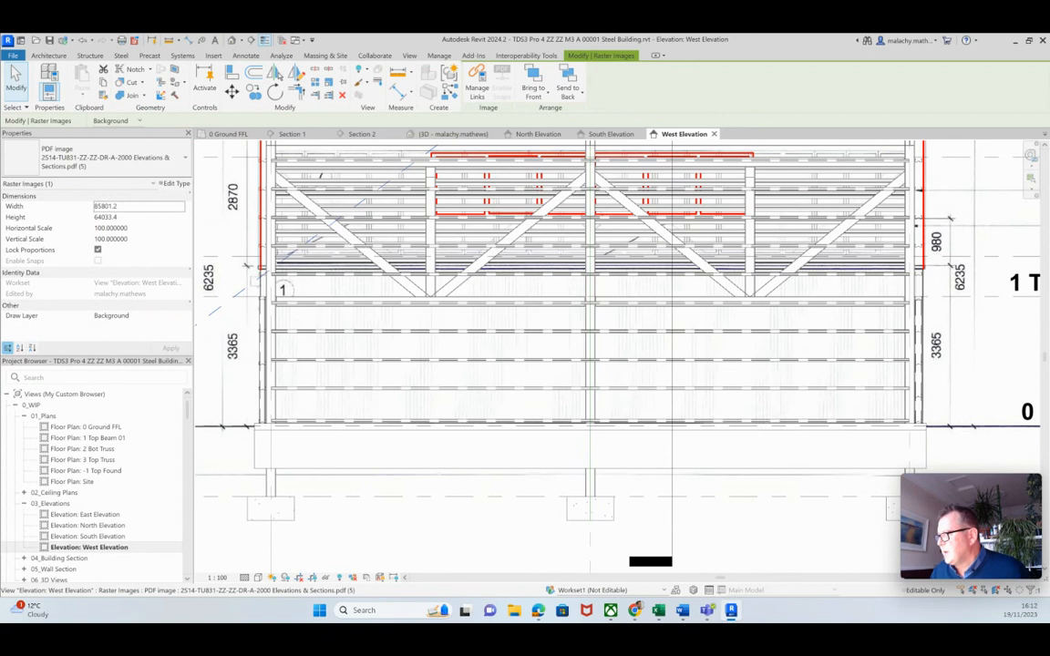
key(shift+Left)
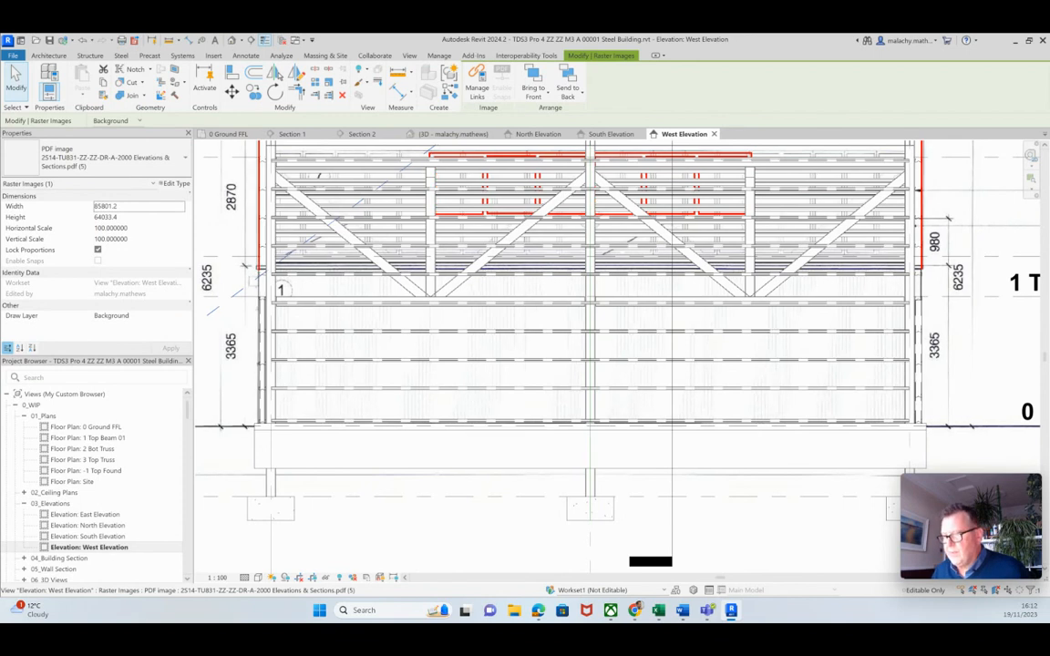
scroll(457, 425, down, 3)
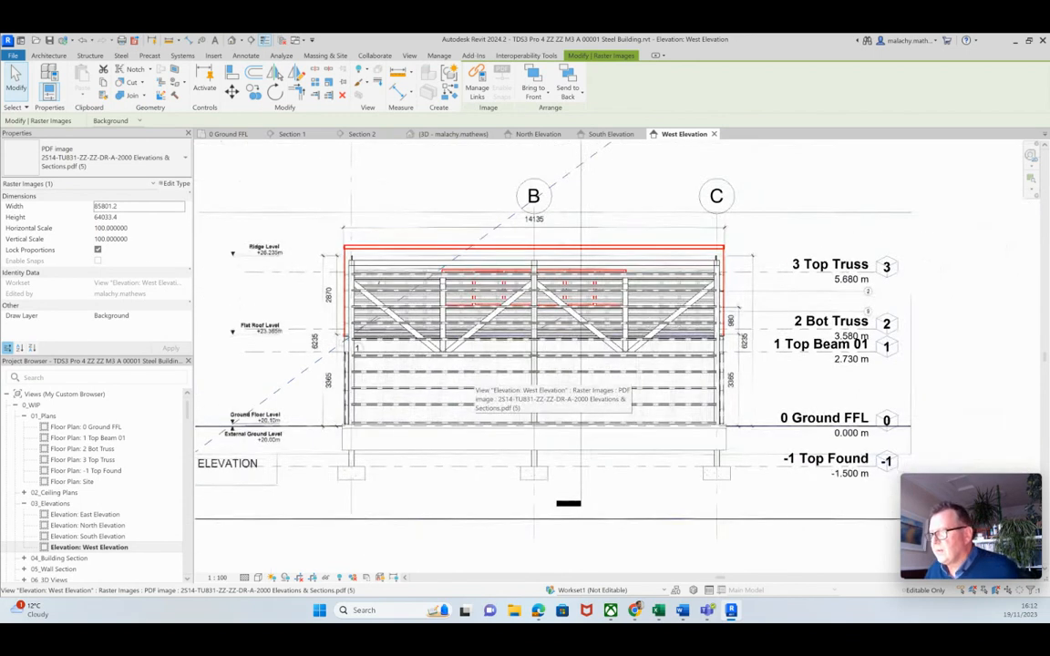
middle_drag(469, 384, 450, 393)
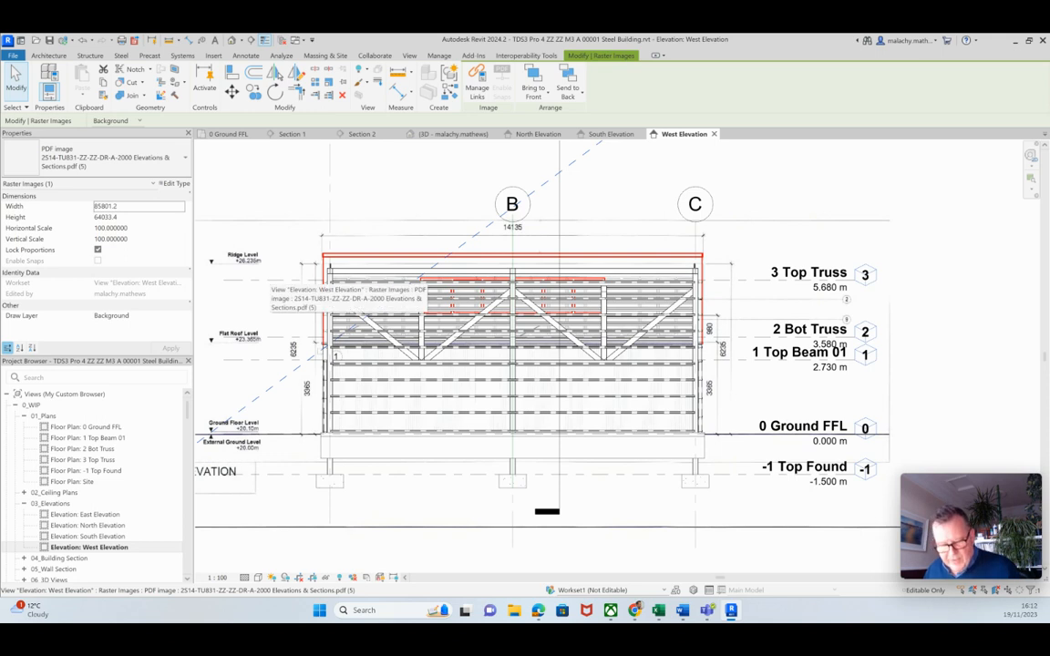
key(Escape)
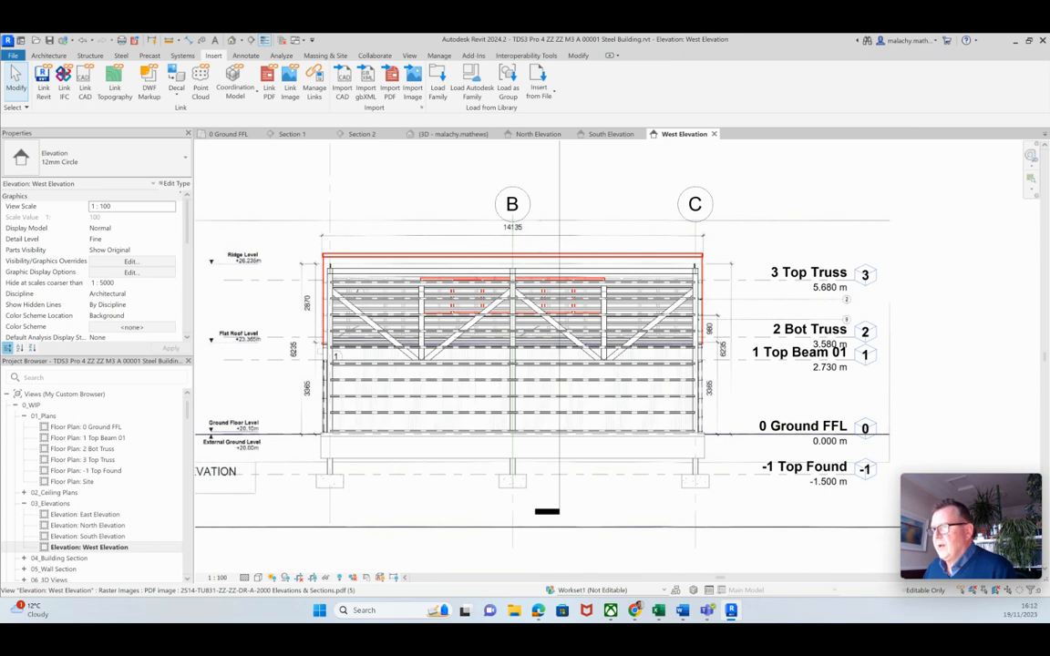
Place two Light Gauge-Tegral Zed-Columns Z/12513 on the west wall rails in the 0 Ground FFL plan, one about 300 mm from grid B
click(227, 134)
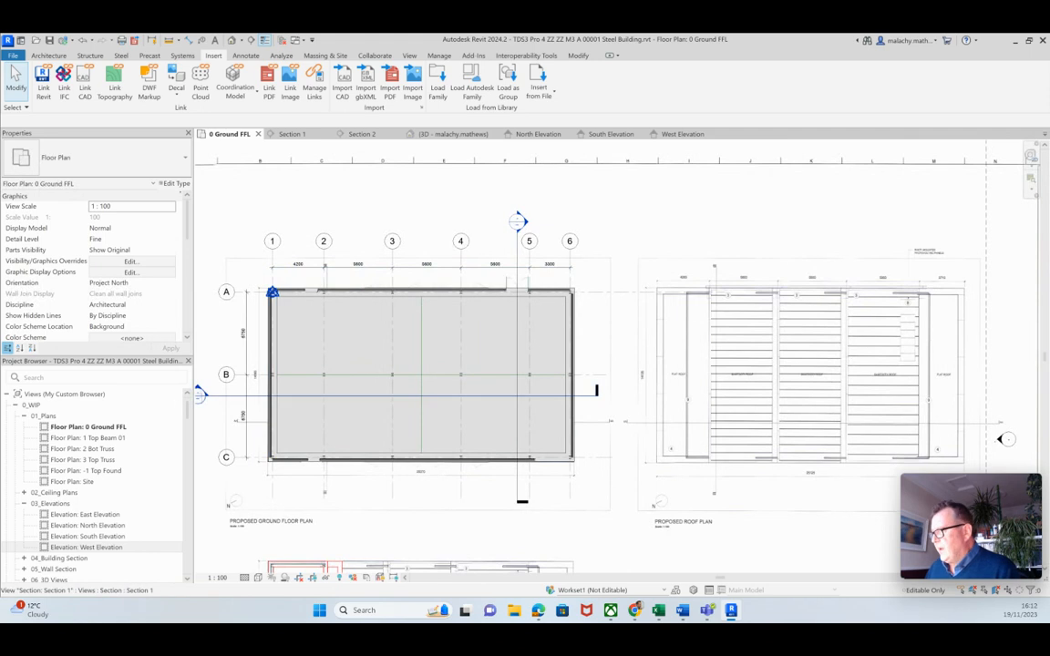
scroll(262, 375, up, 3)
scroll(263, 373, up, 2)
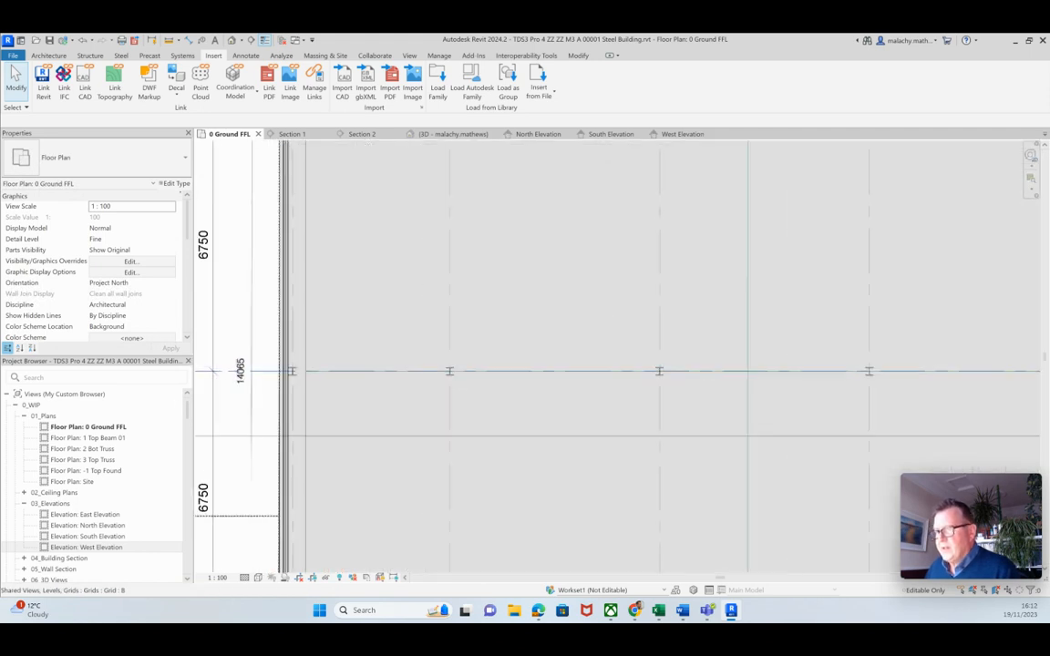
scroll(263, 225, down, 3)
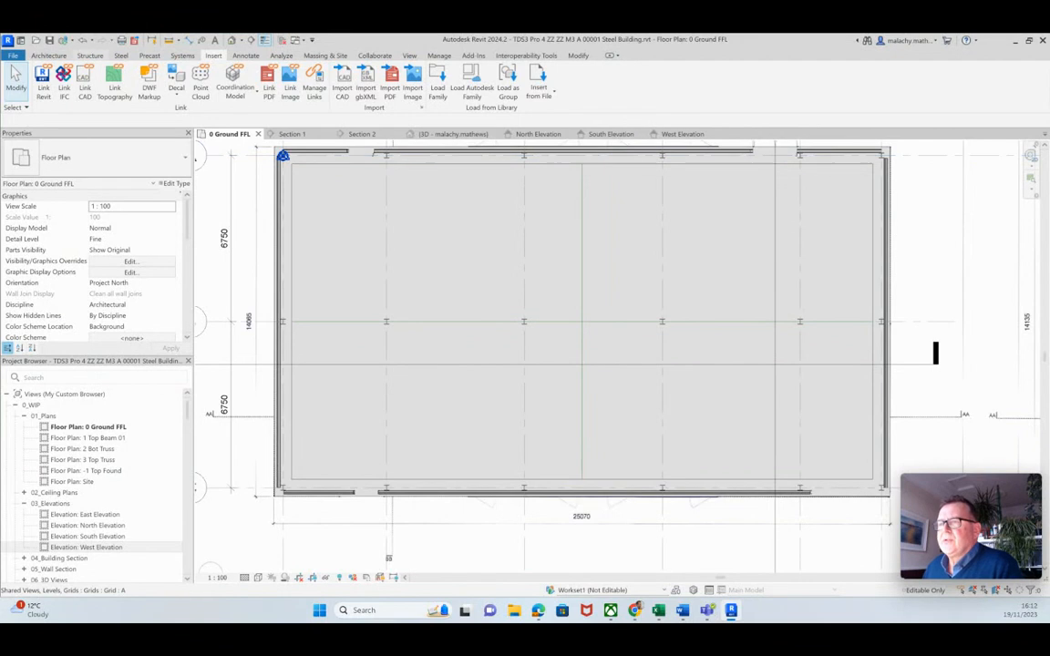
click(90, 56)
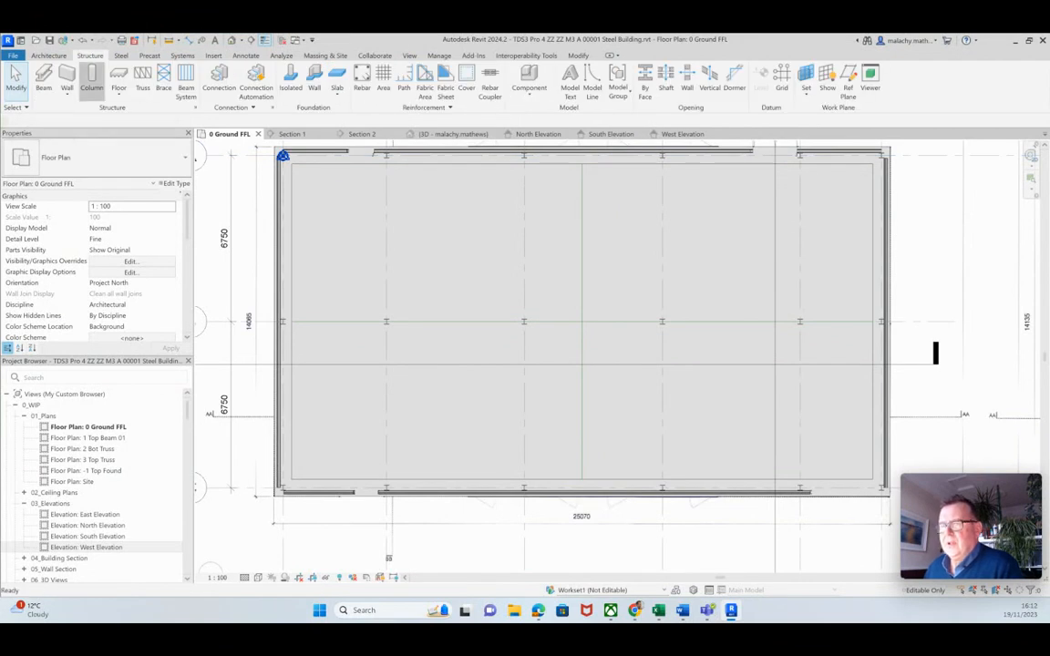
click(92, 82)
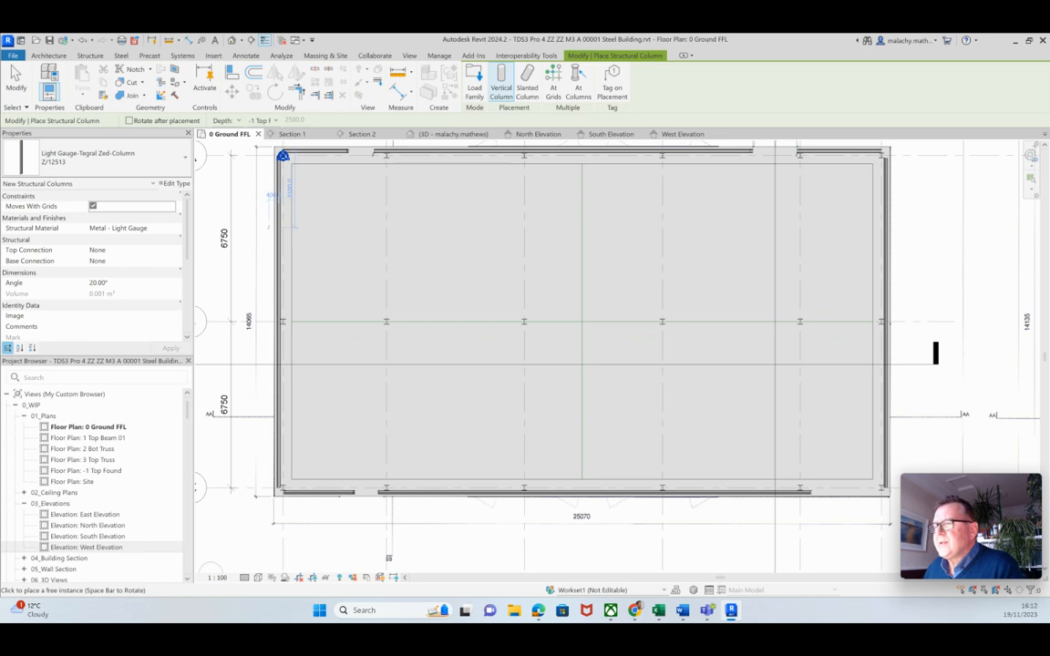
scroll(282, 156, up, 5)
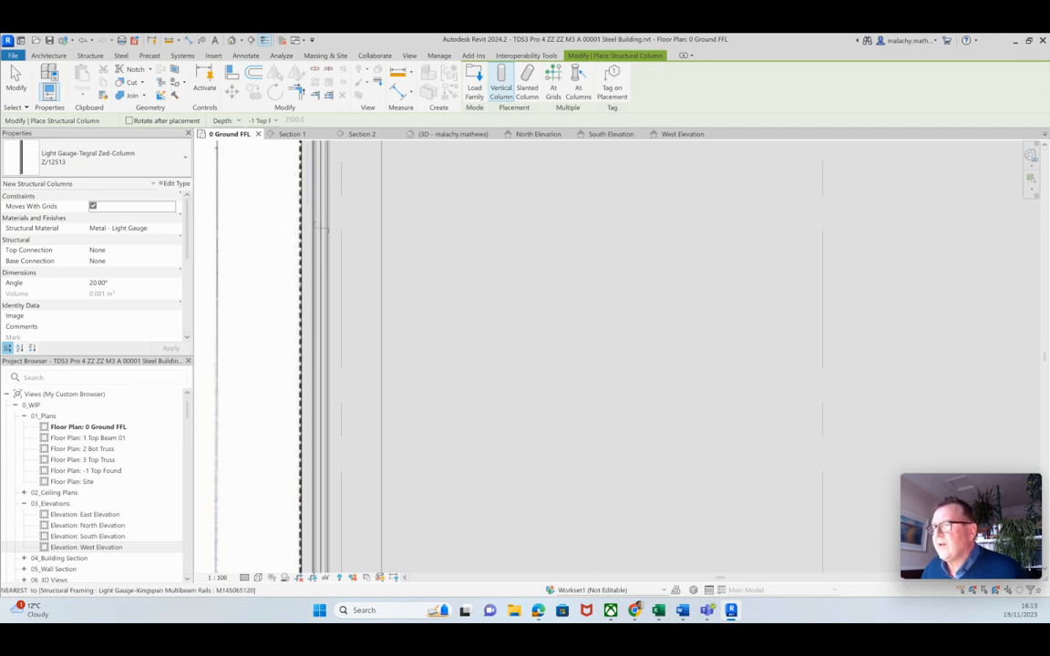
click(320, 228)
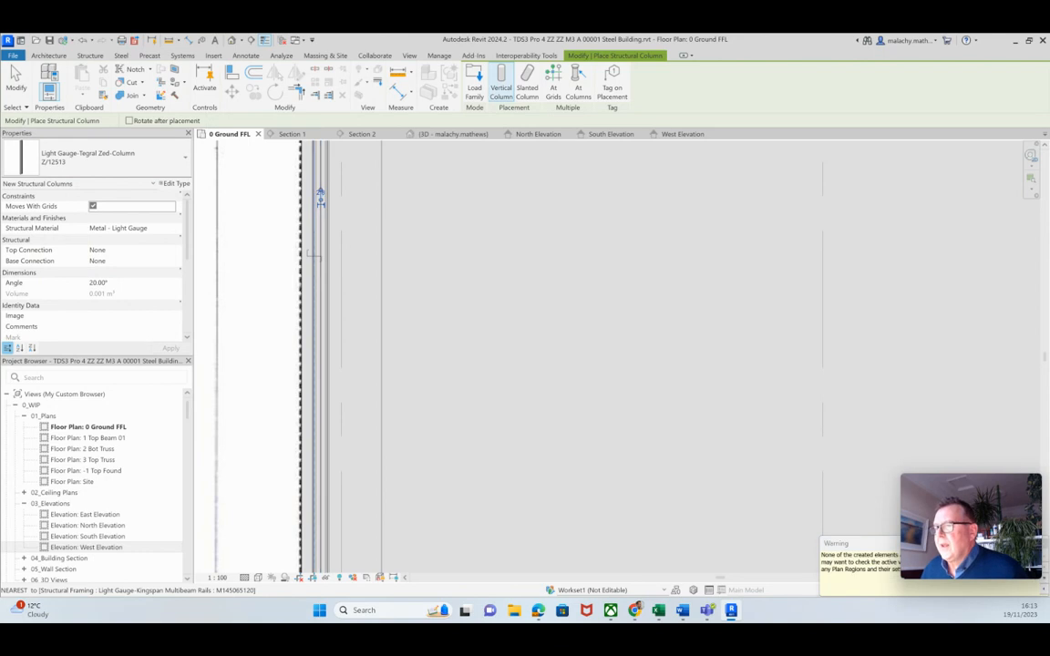
scroll(318, 253, down, 2)
scroll(330, 319, down, 1)
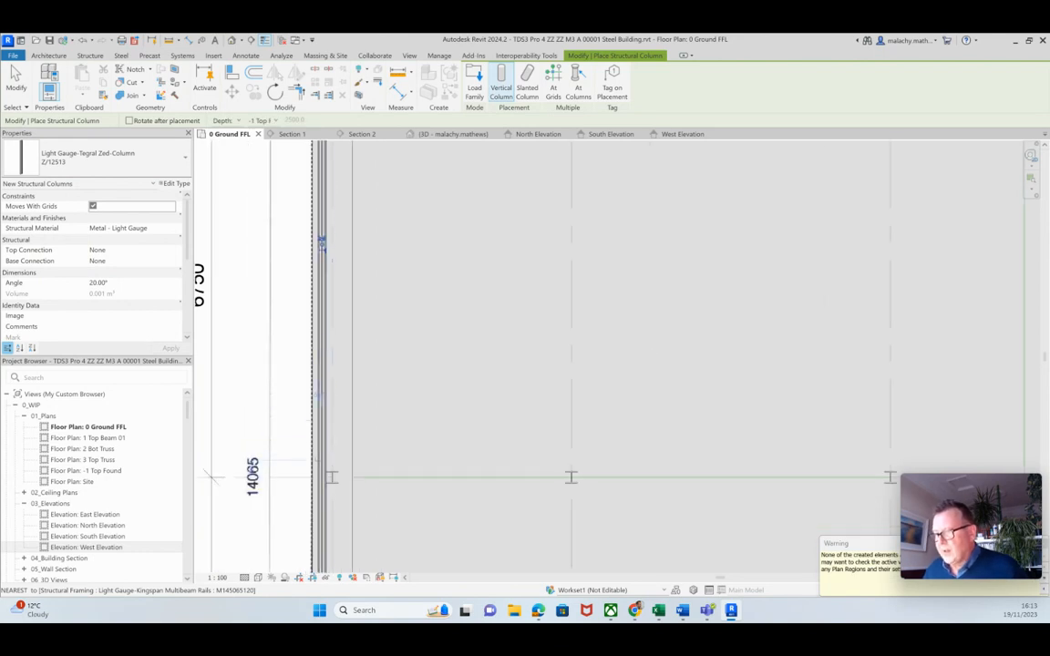
scroll(319, 455, up, 2)
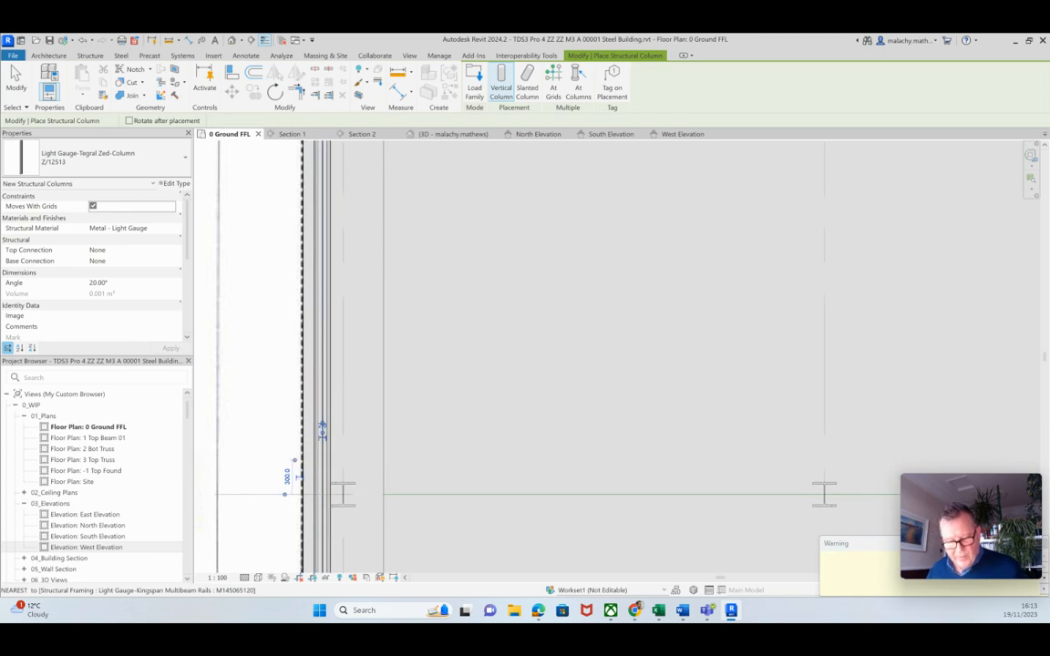
key(Escape)
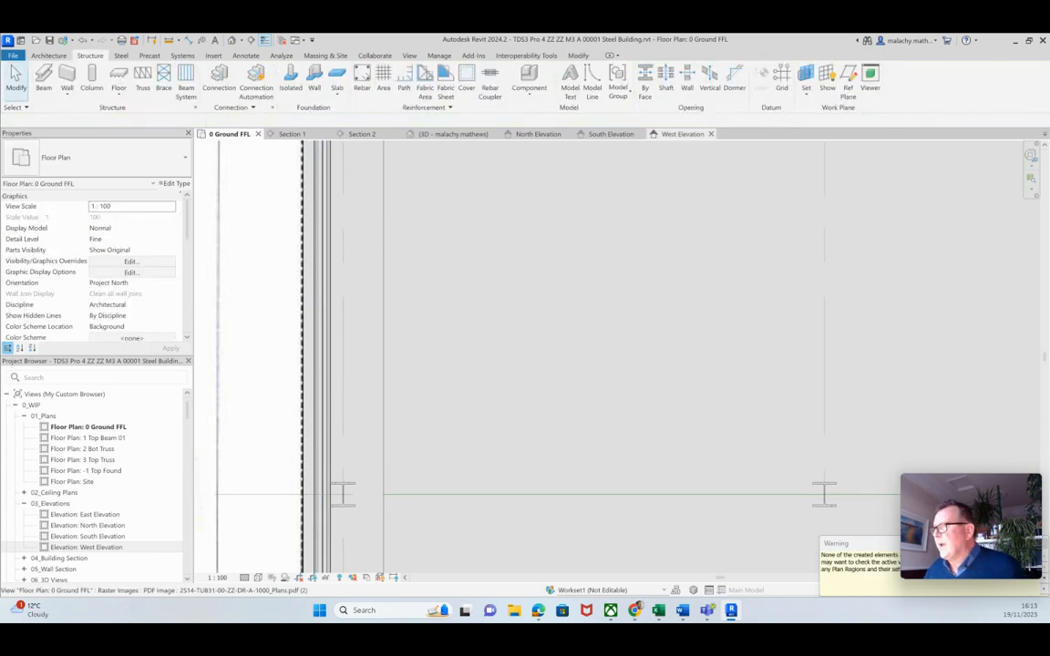
In the West Elevation, set the Zed-column between grids A and B to base level 1 Top Beam 01 and top level 3 Top Truss
click(683, 134)
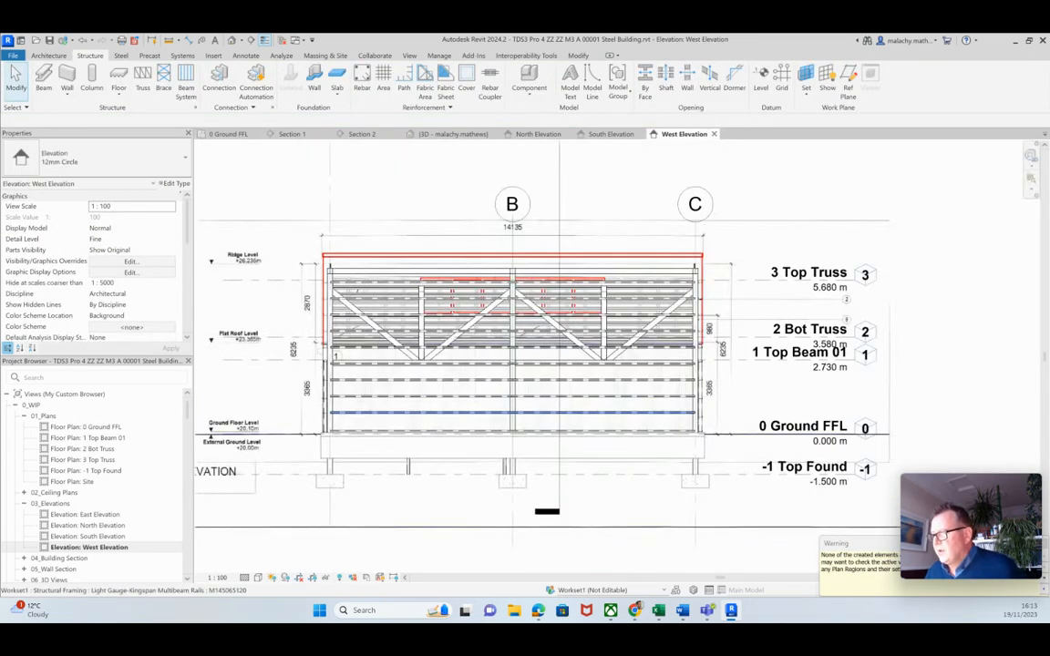
scroll(428, 481, up, 2)
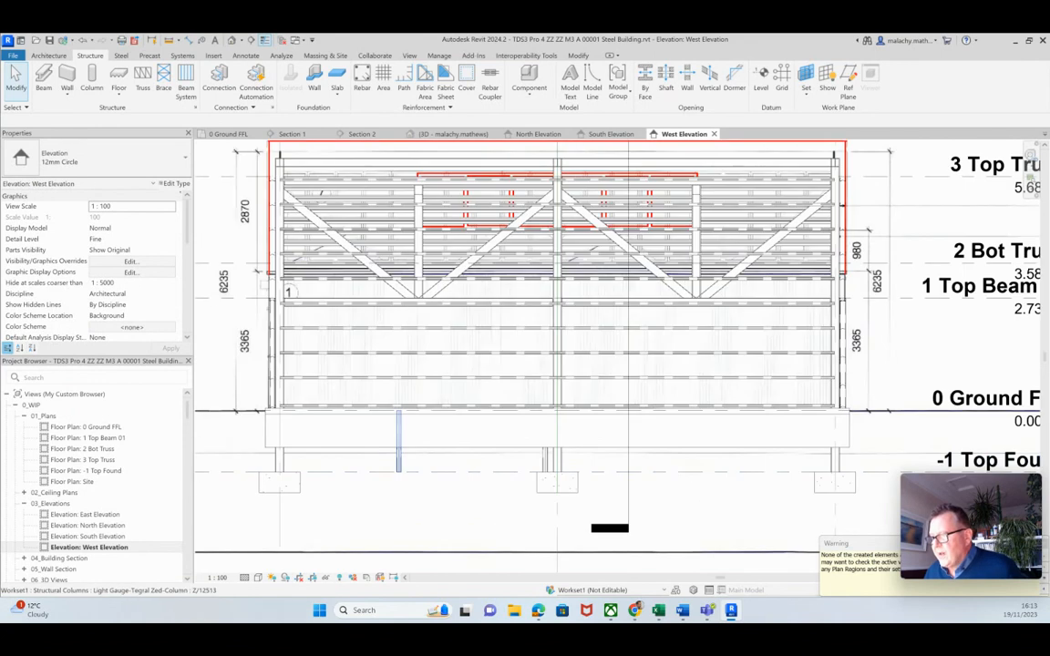
click(399, 460)
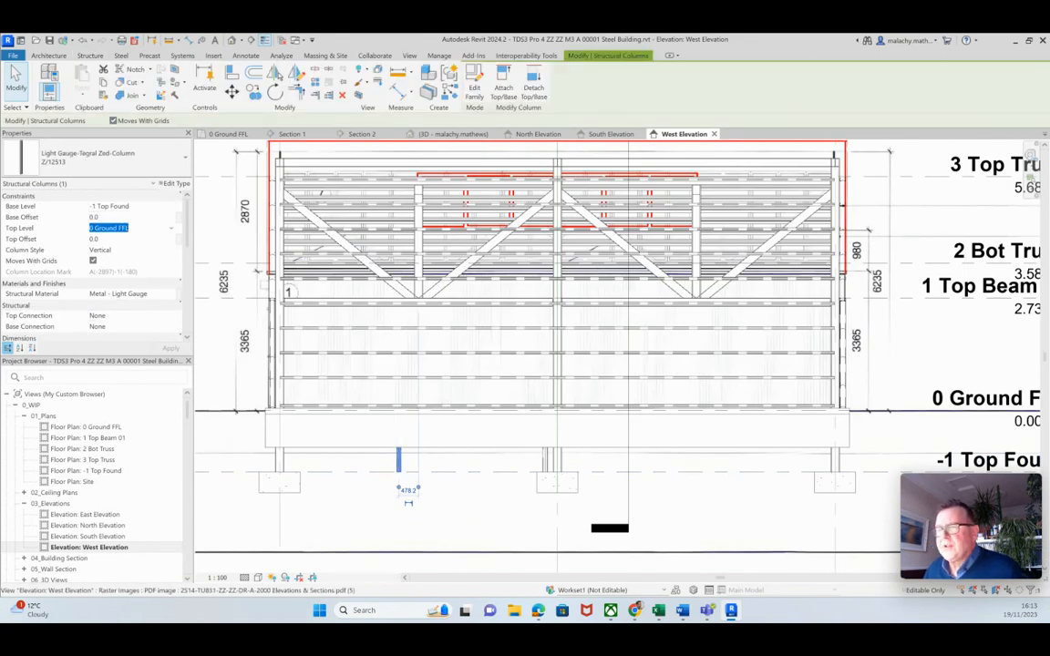
click(128, 227)
click(105, 275)
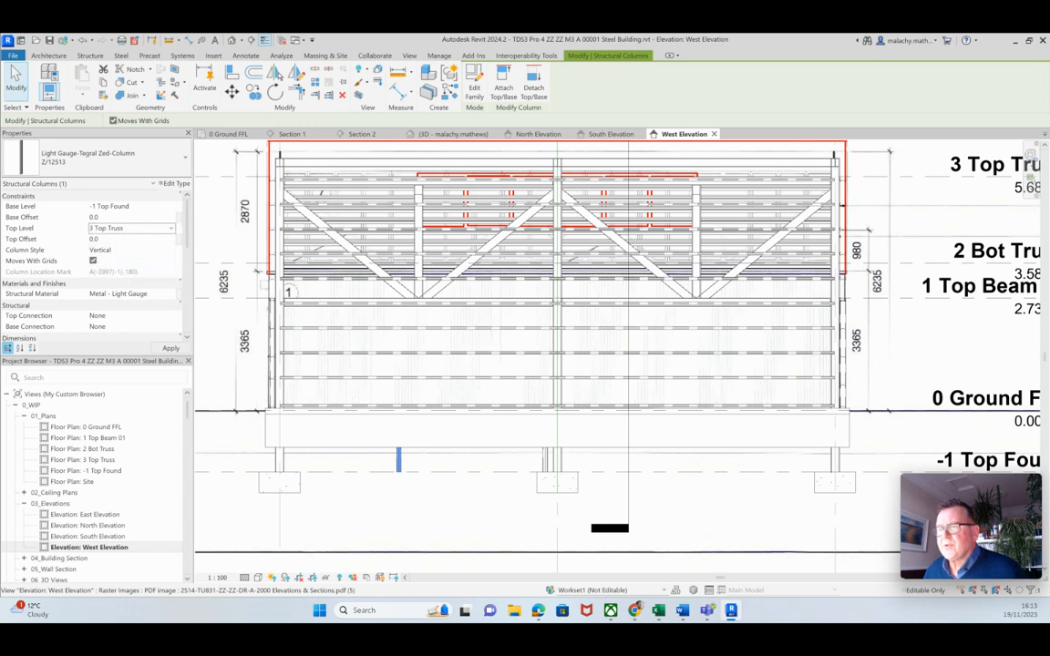
click(128, 206)
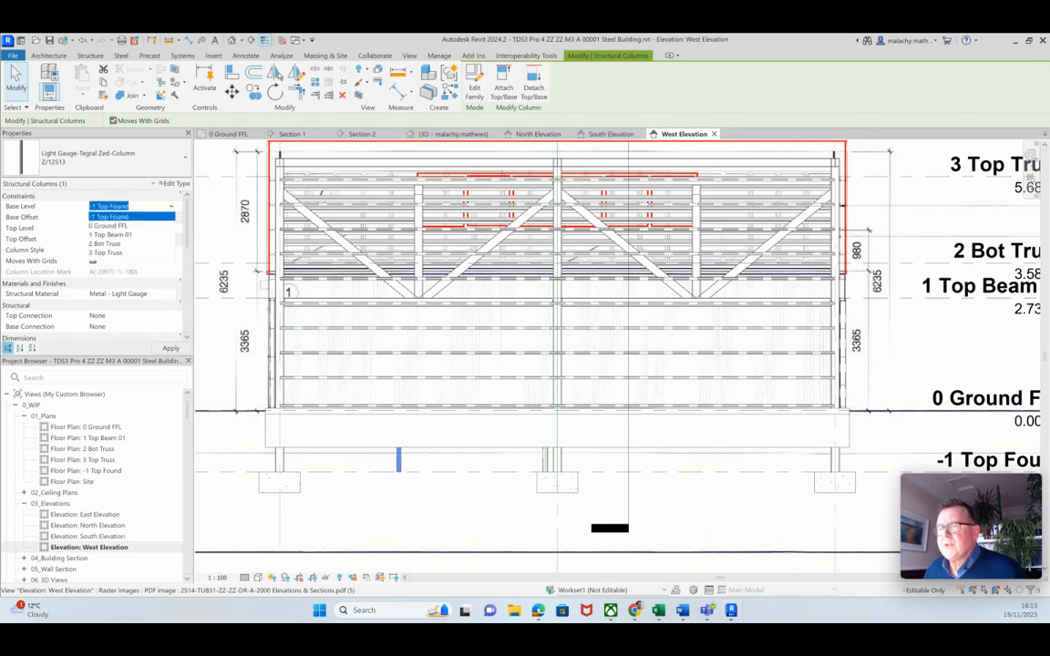
click(109, 234)
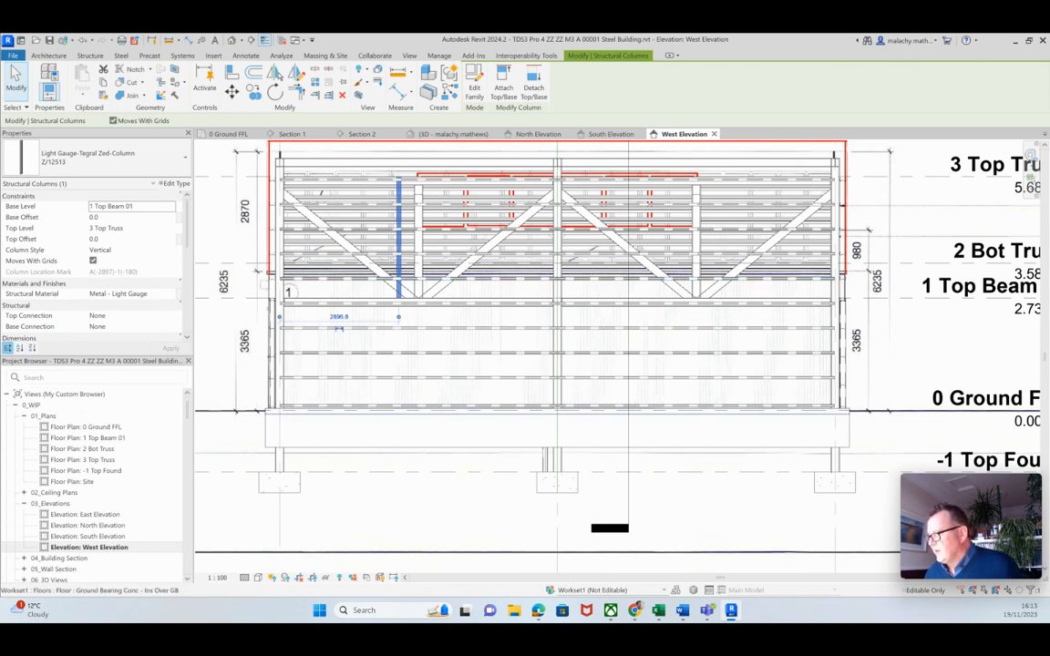
Set the Zed-column beside grid B to base level 1 Top Beam 01 and top level 3 Top Truss
click(545, 448)
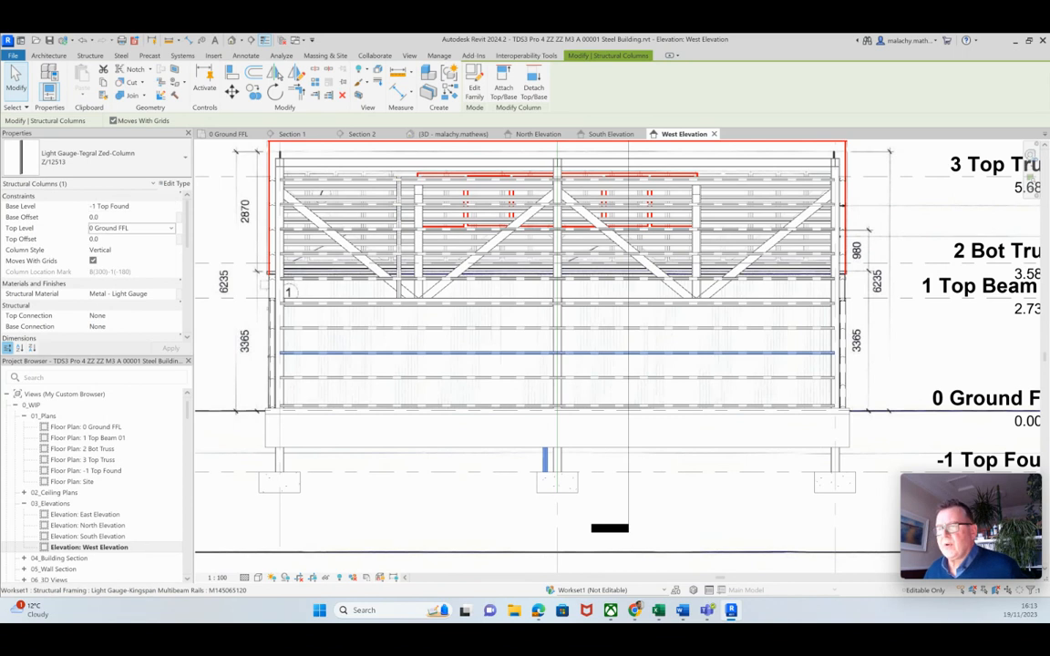
click(137, 227)
click(118, 249)
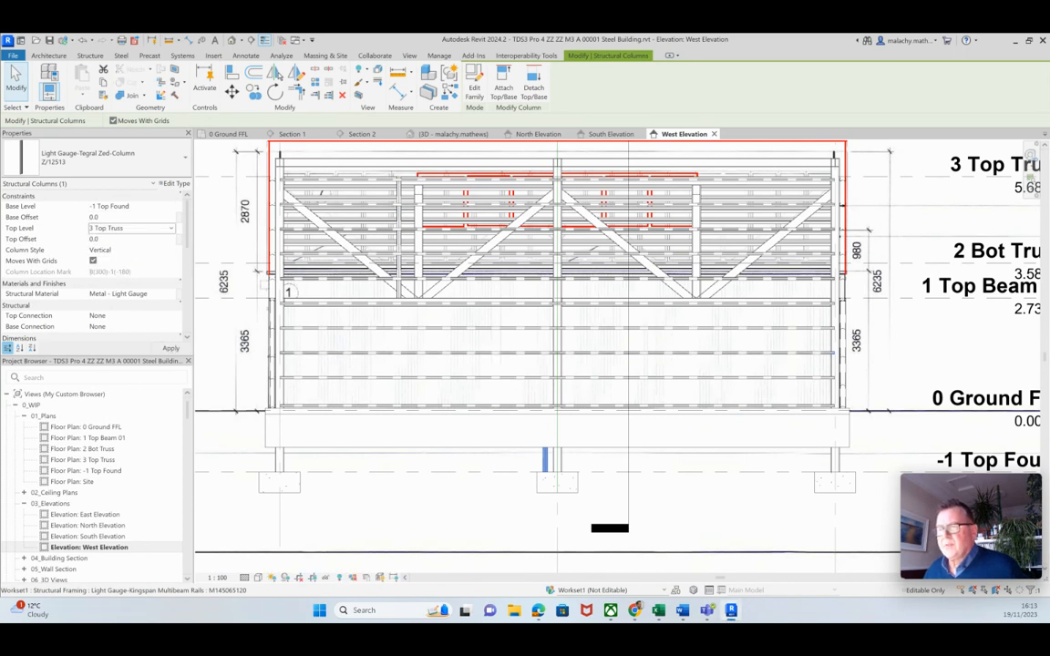
click(170, 206)
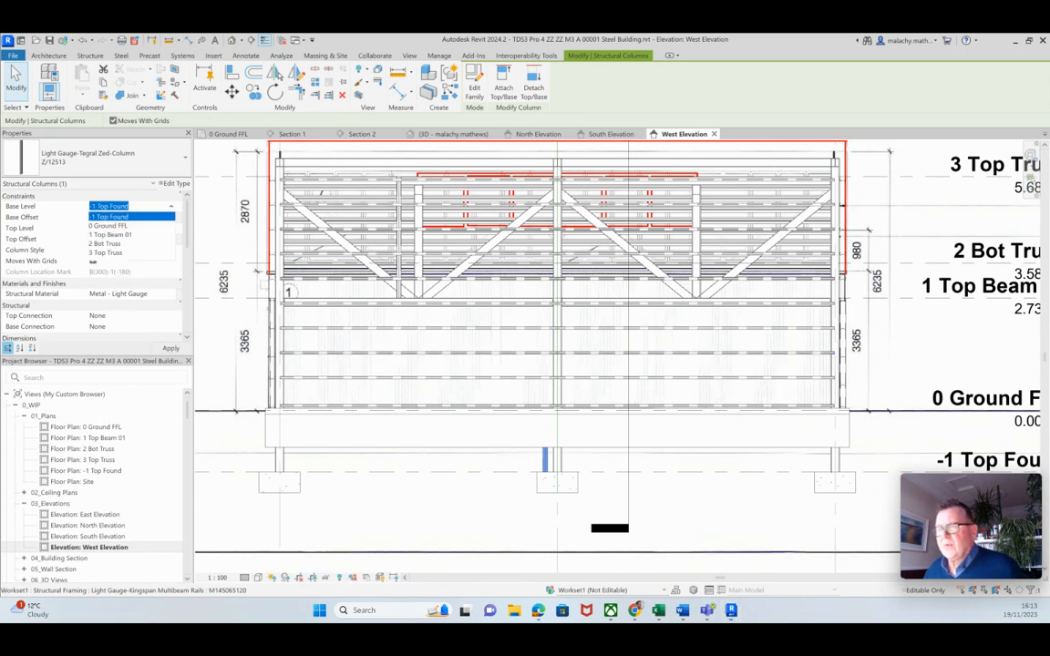
click(110, 234)
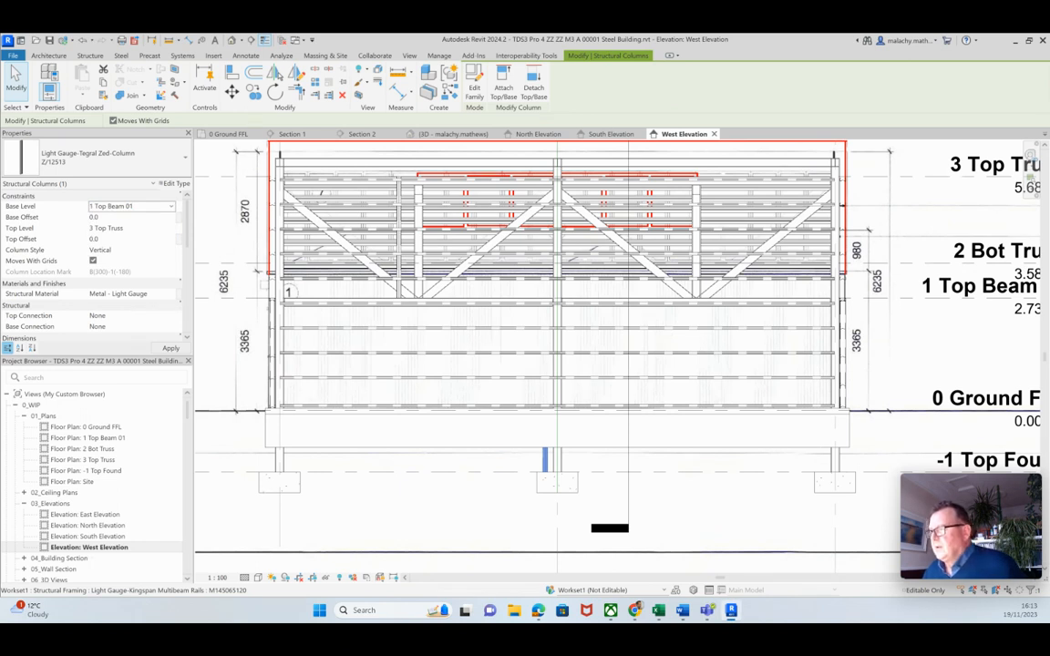
click(171, 348)
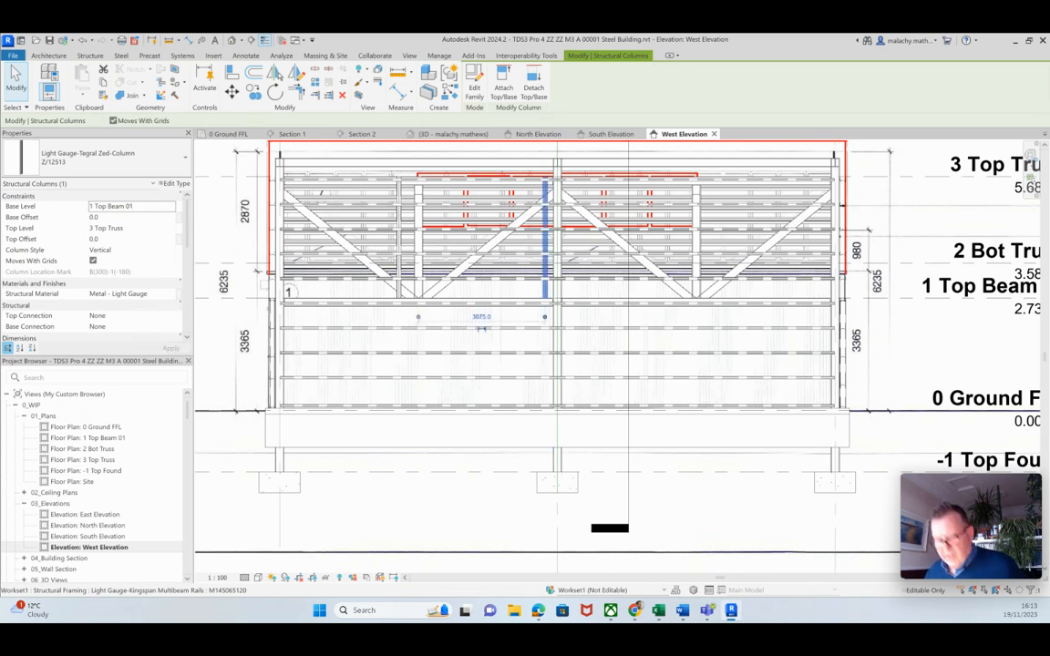
key(Escape)
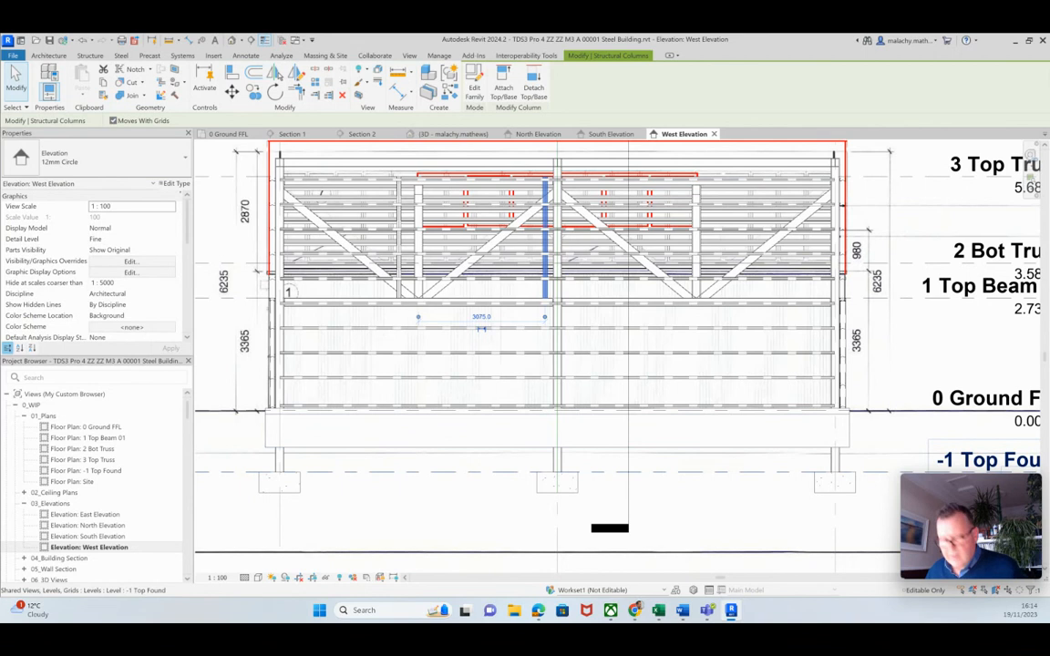
key(Escape)
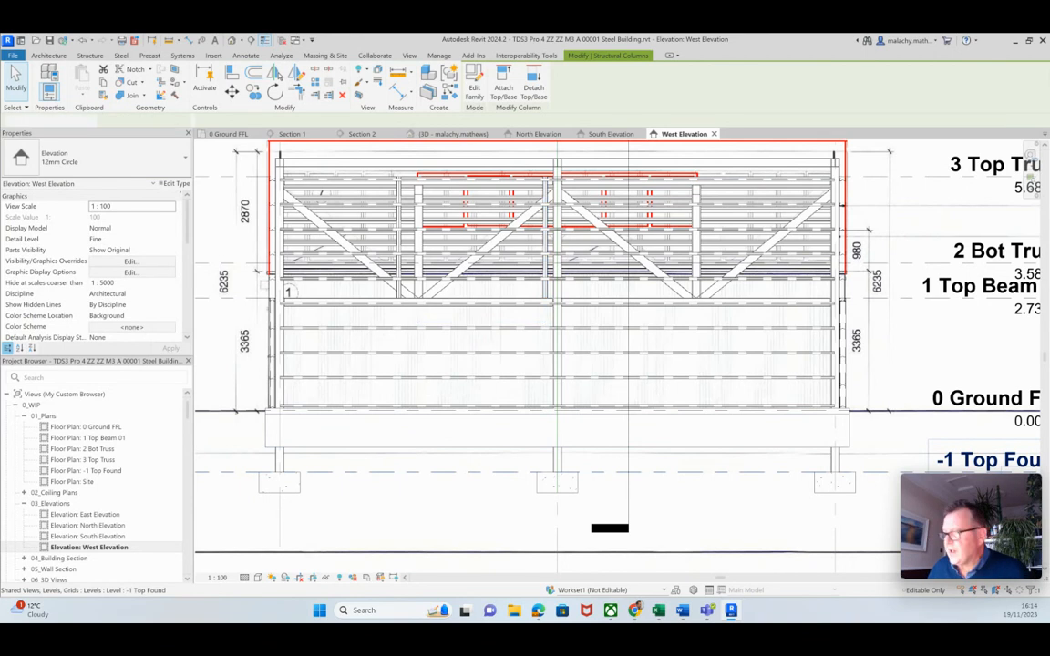
Move the Zed-column beside grid B onto the truss vertical between grids B and C, 3360 mm from grid B
click(545, 285)
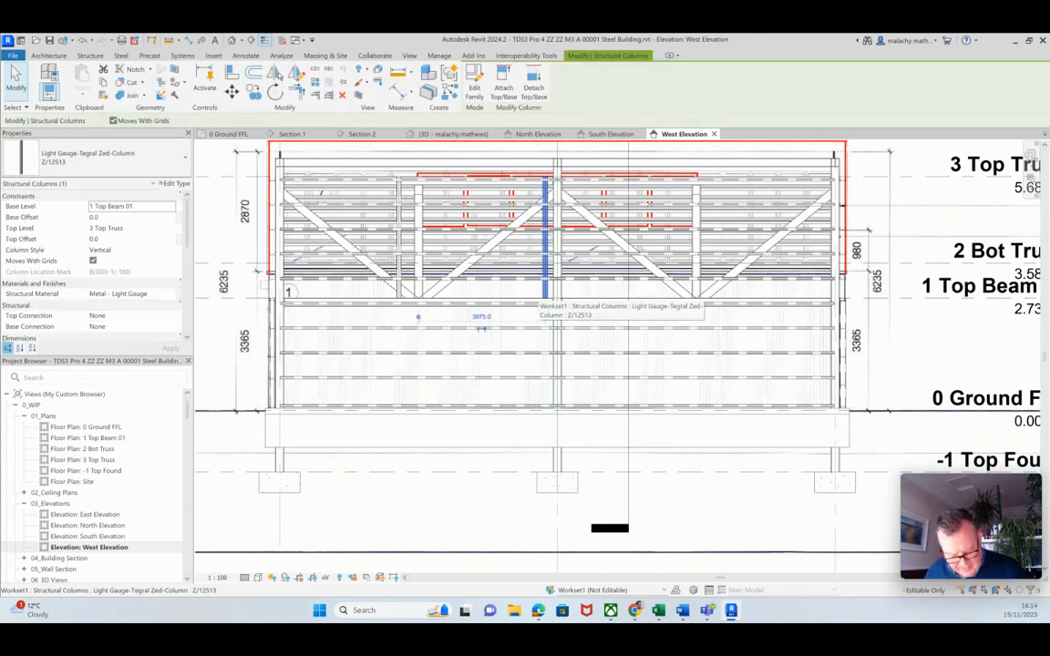
drag(481, 329, 624, 326)
key(Right)
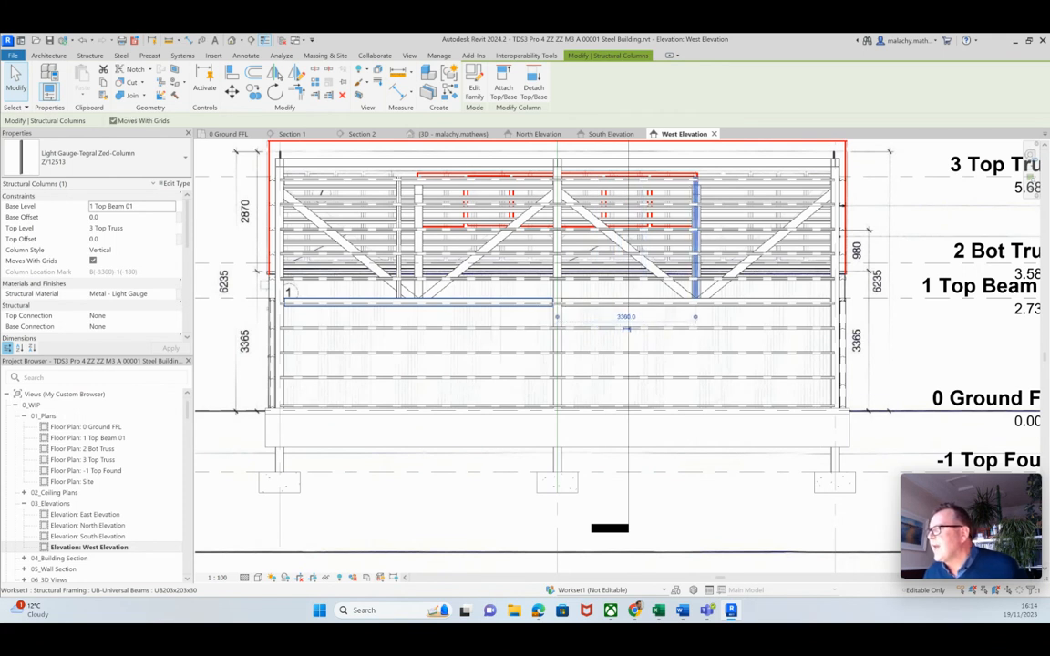
Nudge the other Zed-column towards grid B until it lines up with the truss vertical, about 3377 mm from grid A
click(399, 230)
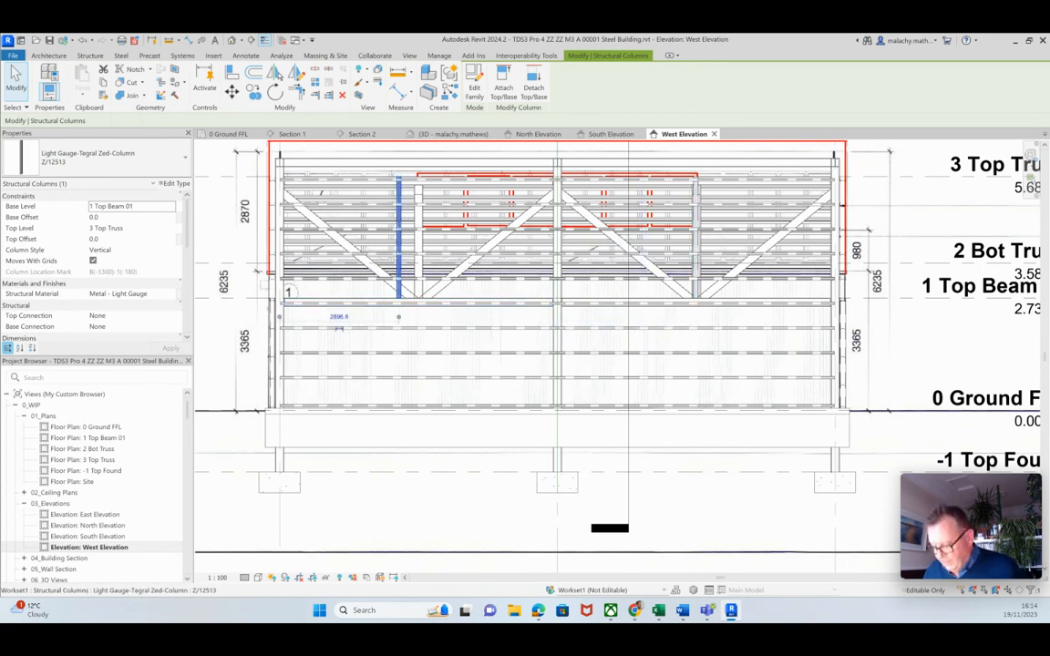
key(Right)
key(Right)
key(Right)
key(Right)
key(Right)
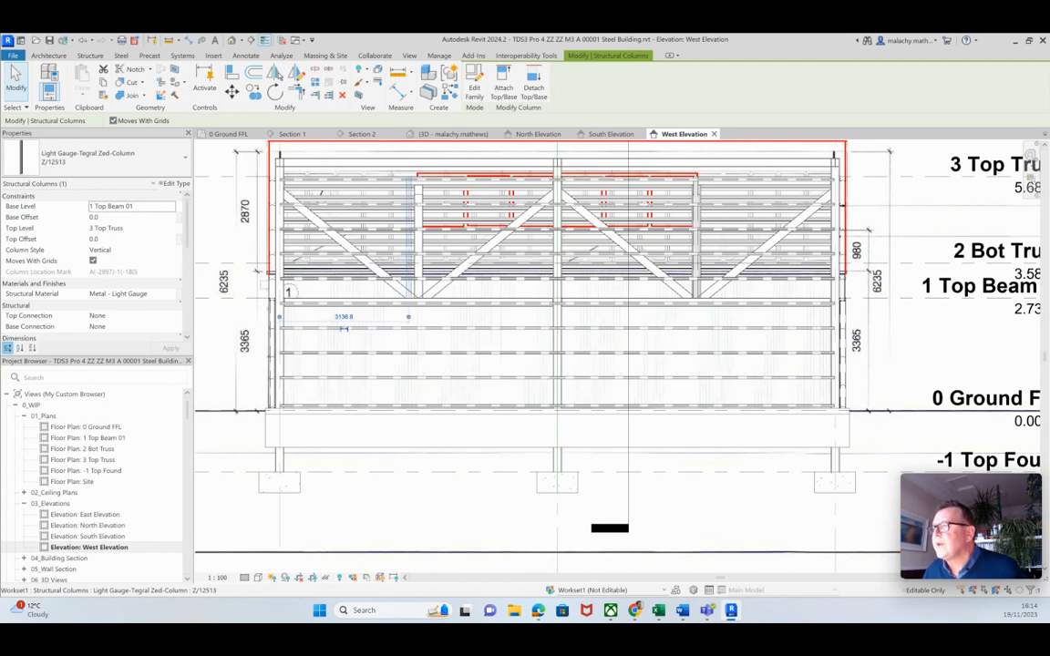
key(Right)
key(Right)
key(Right)
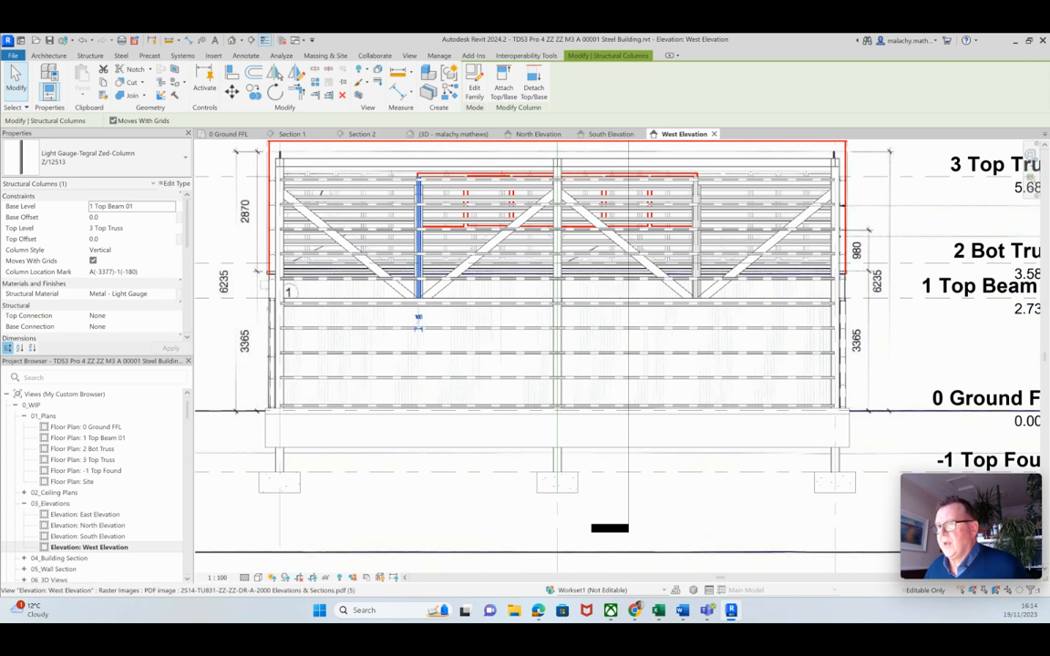
Change the base level of both Zed-columns on the truss verticals to 2 Bot Truss
click(133, 206)
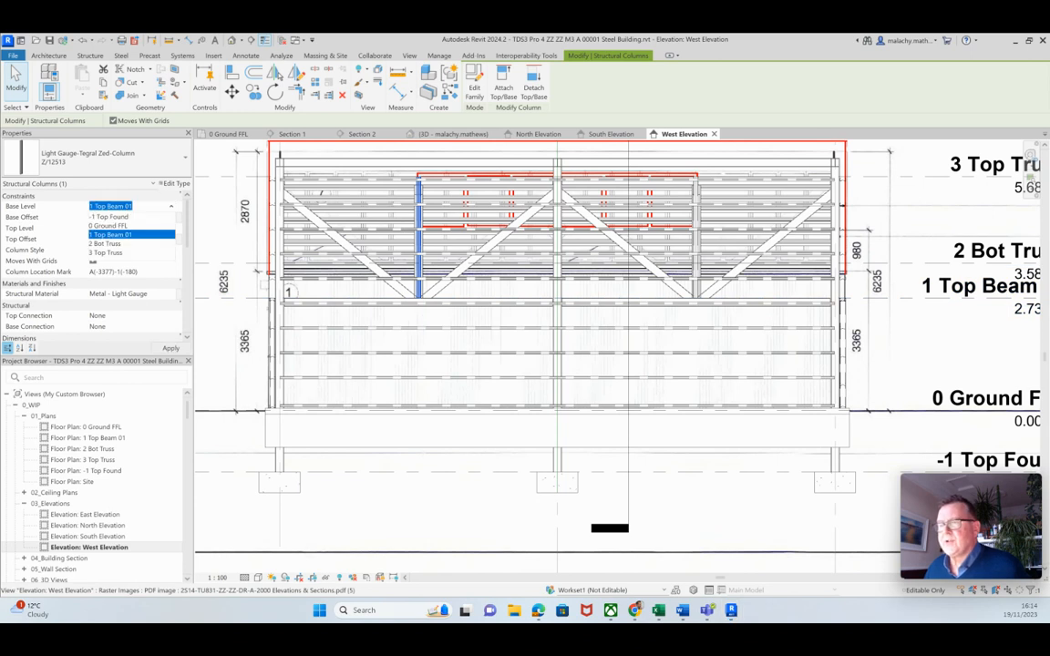
click(105, 243)
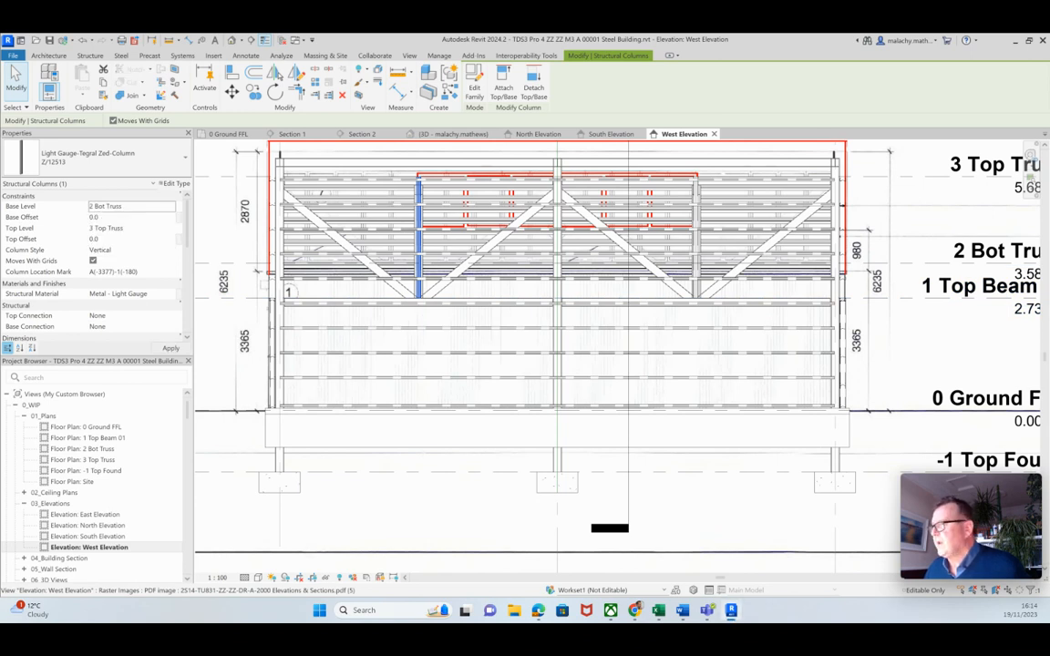
click(695, 282)
click(132, 206)
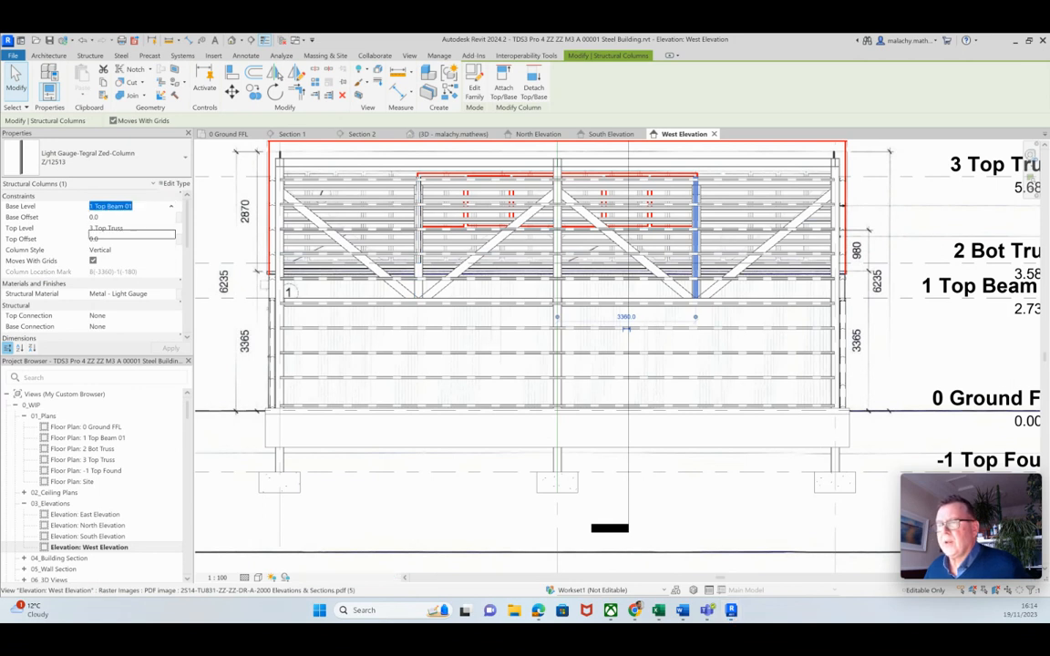
click(105, 243)
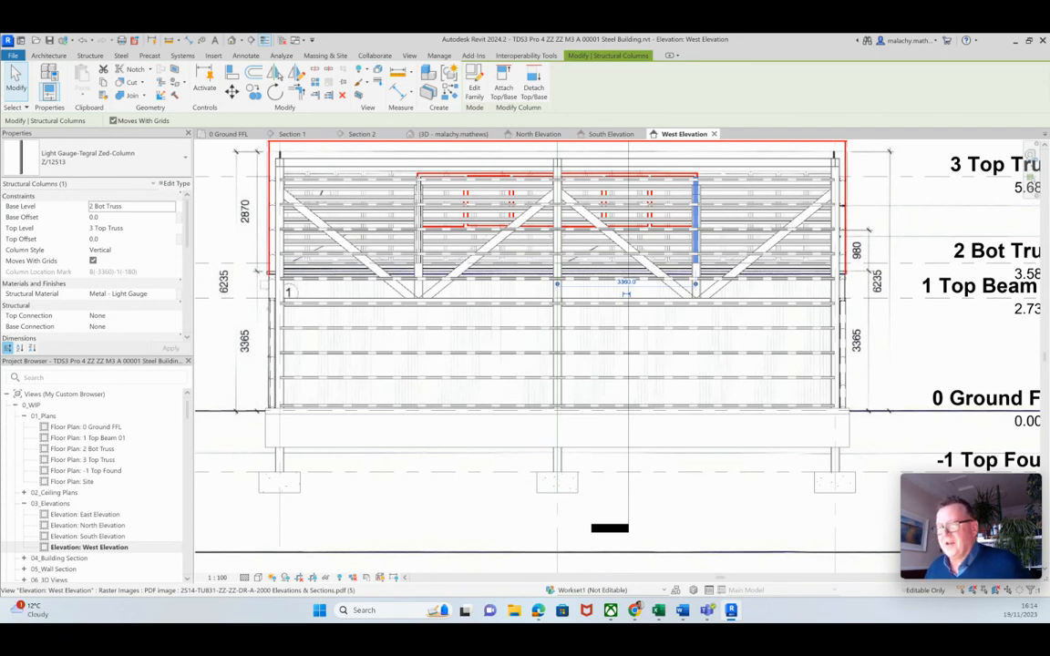
Set the base offset of both Zed-columns to 800 mm and clear the selection
click(94, 217)
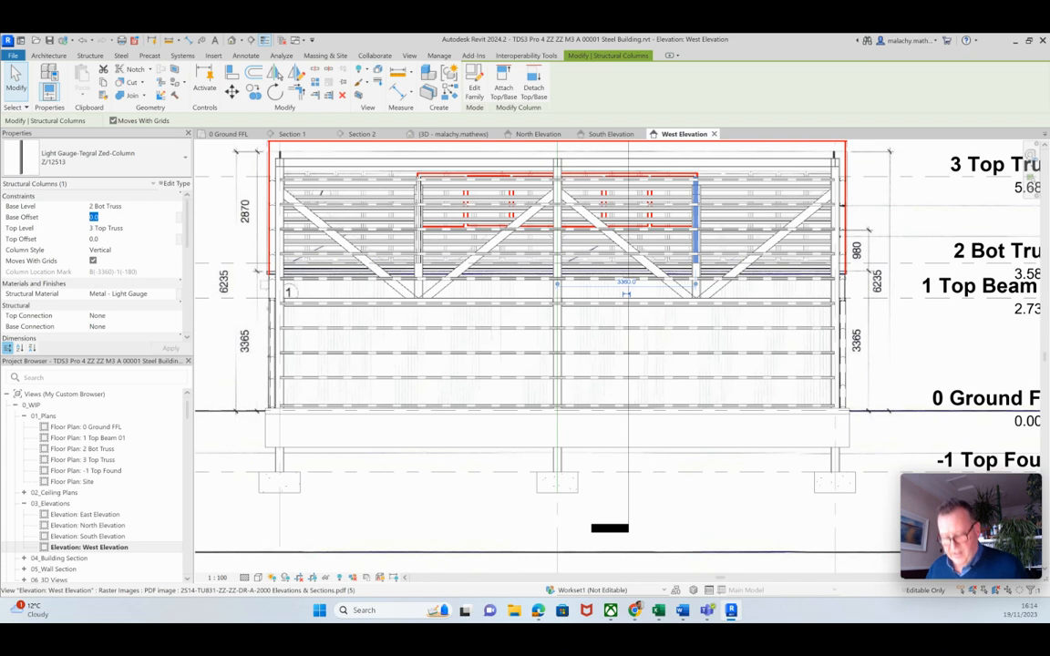
text(800.0)
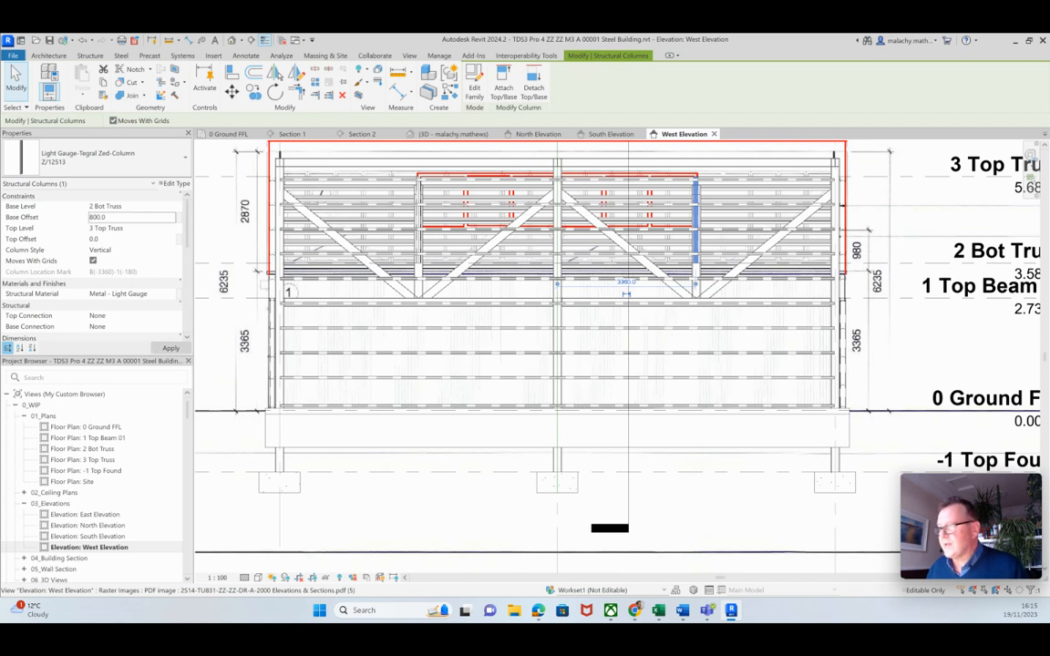
click(170, 347)
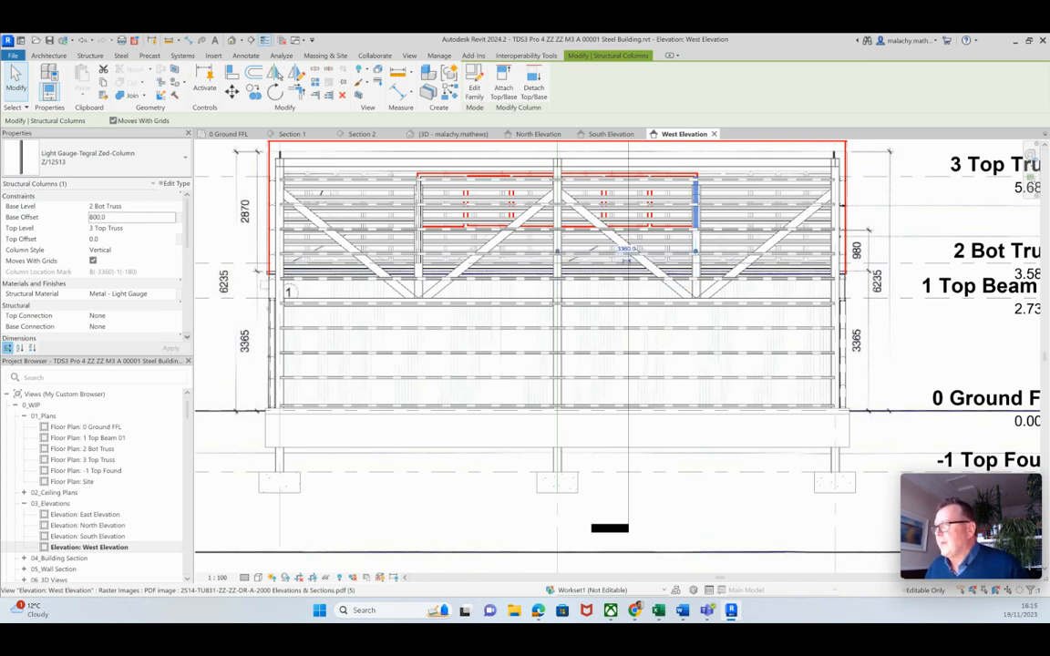
click(418, 283)
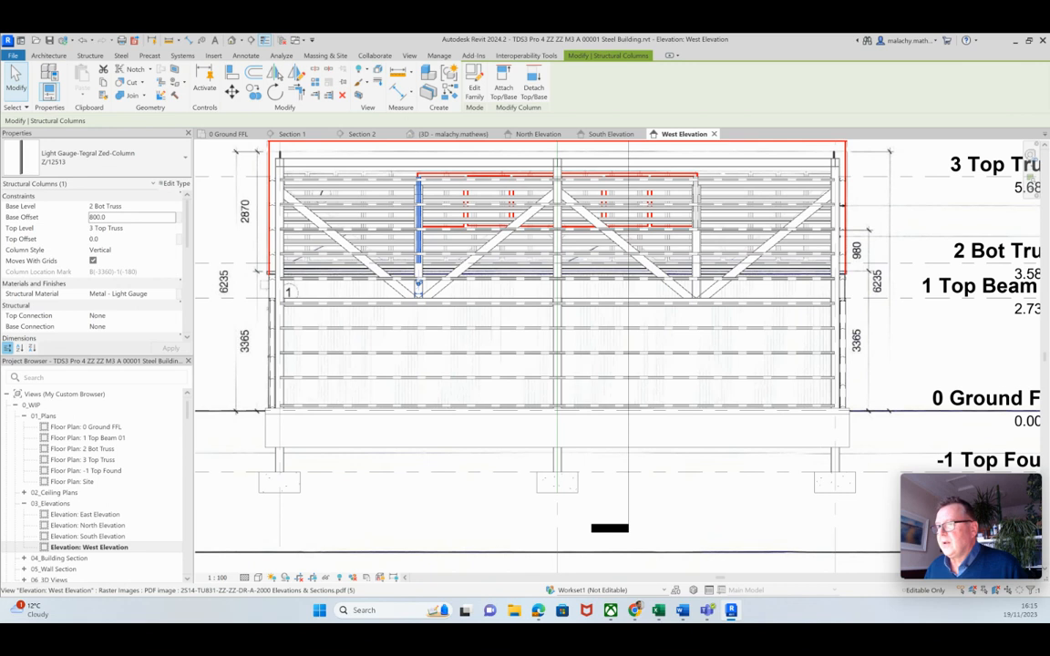
click(128, 217)
text(800)
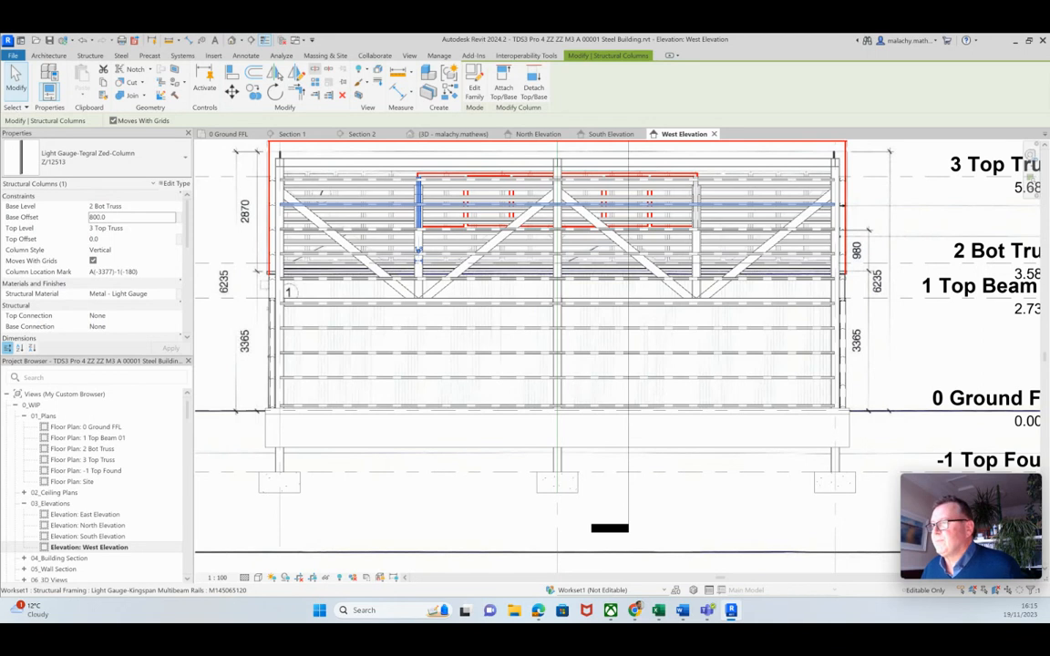
key(Escape)
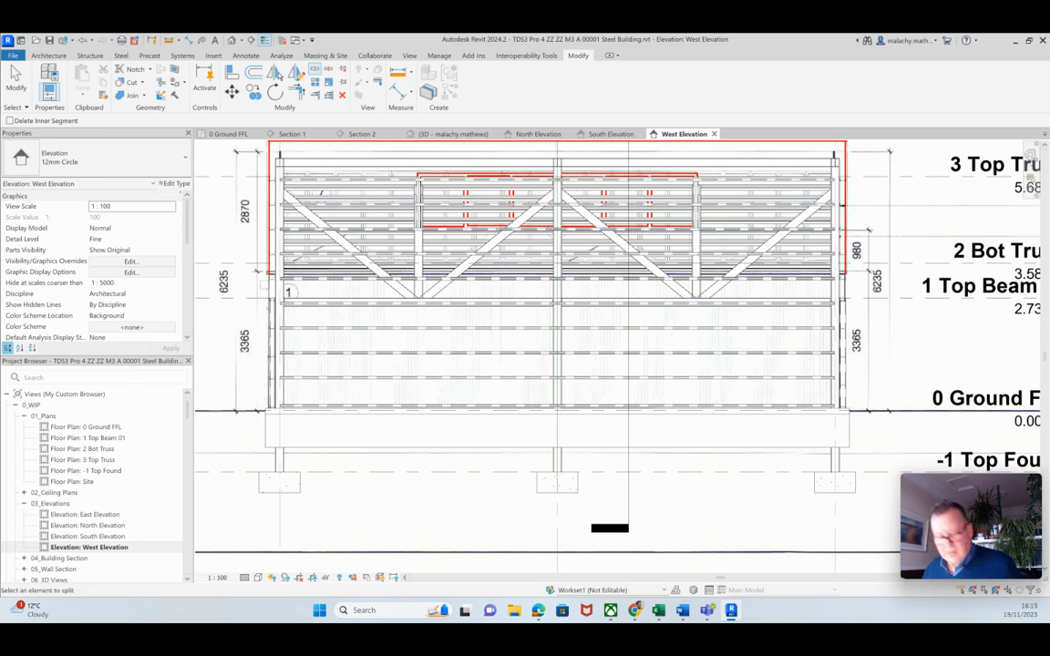
key(Escape)
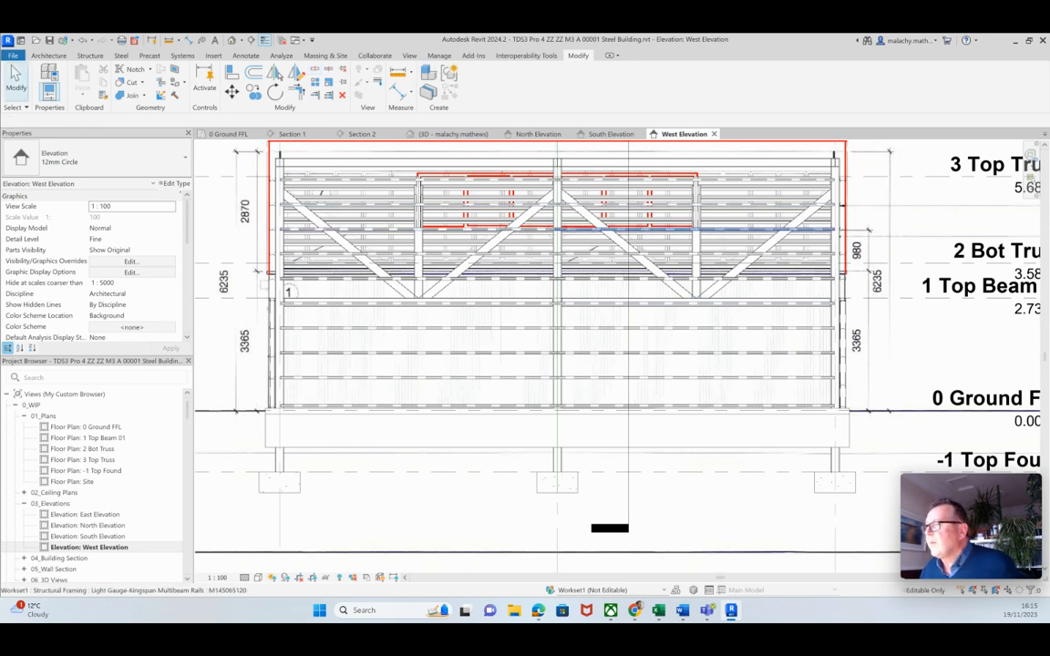
Pull the grid B end of the rail at the Zed-column bases back to the Zed-column between grids B and C
click(668, 228)
drag(549, 230, 698, 230)
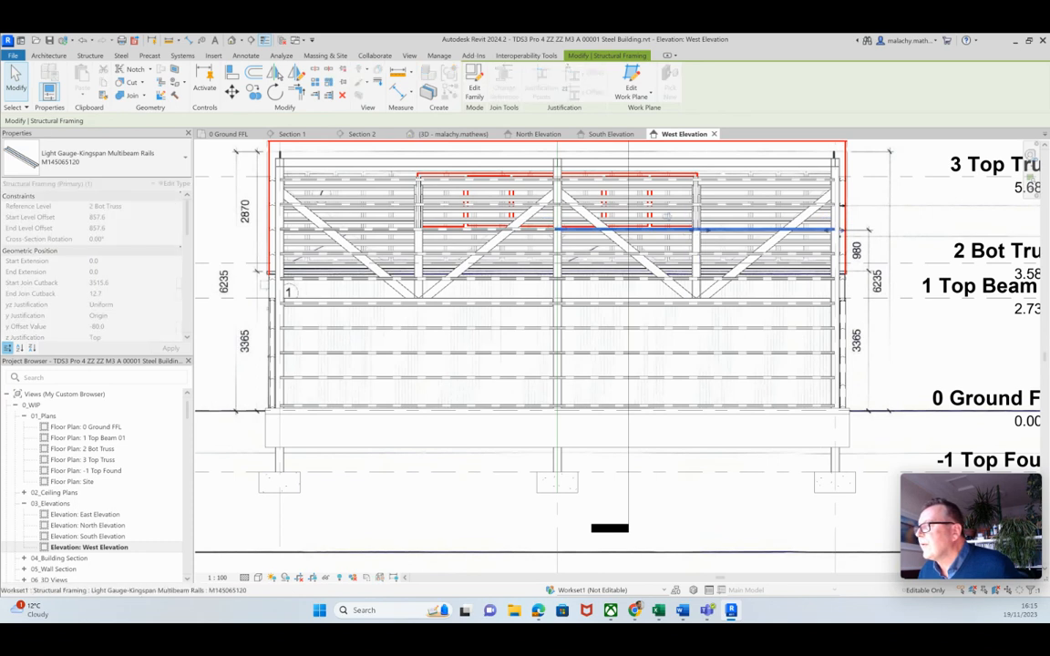
scroll(697, 230, up, 4)
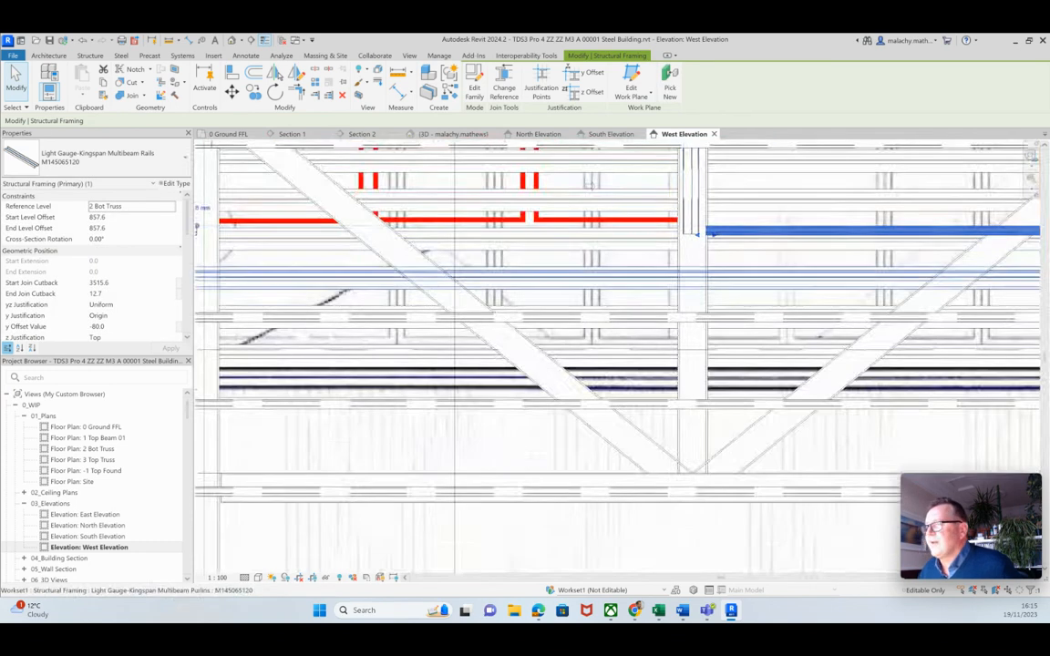
Shorten the two uppermost rails between grids B and C so they start at the Zed-column instead of grid B
scroll(546, 270, down, 2)
click(576, 187)
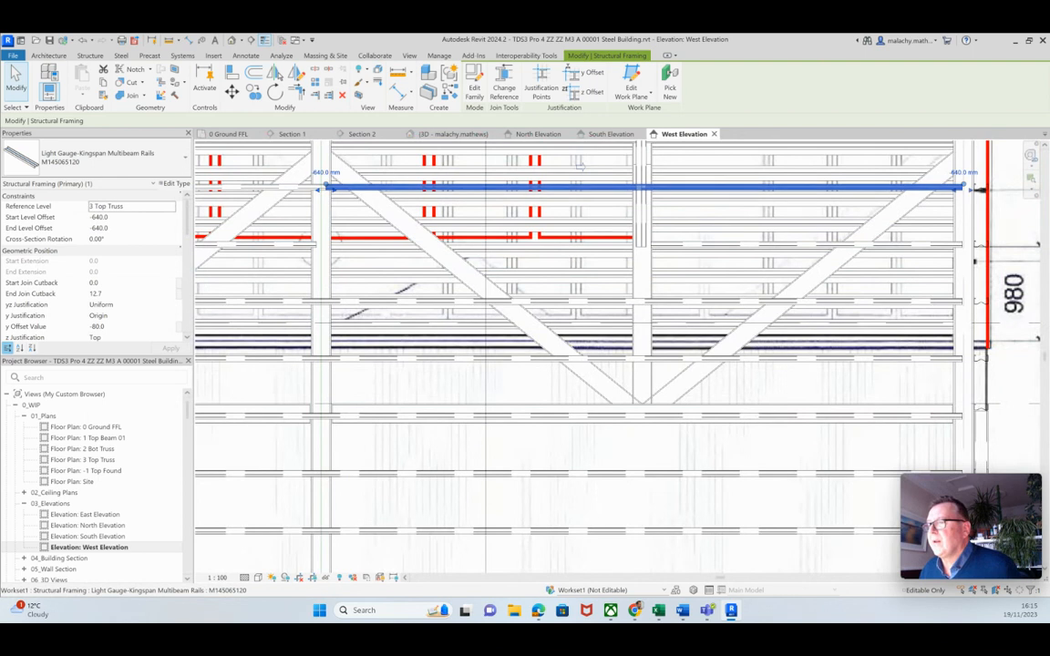
drag(325, 187, 643, 187)
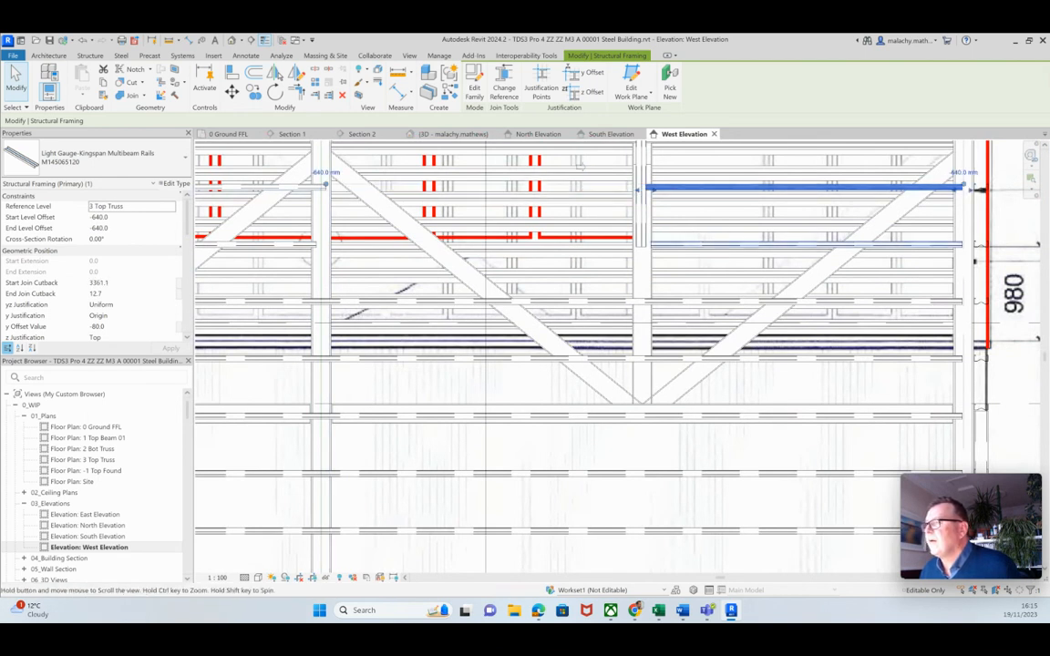
middle_drag(583, 196, 550, 287)
click(546, 219)
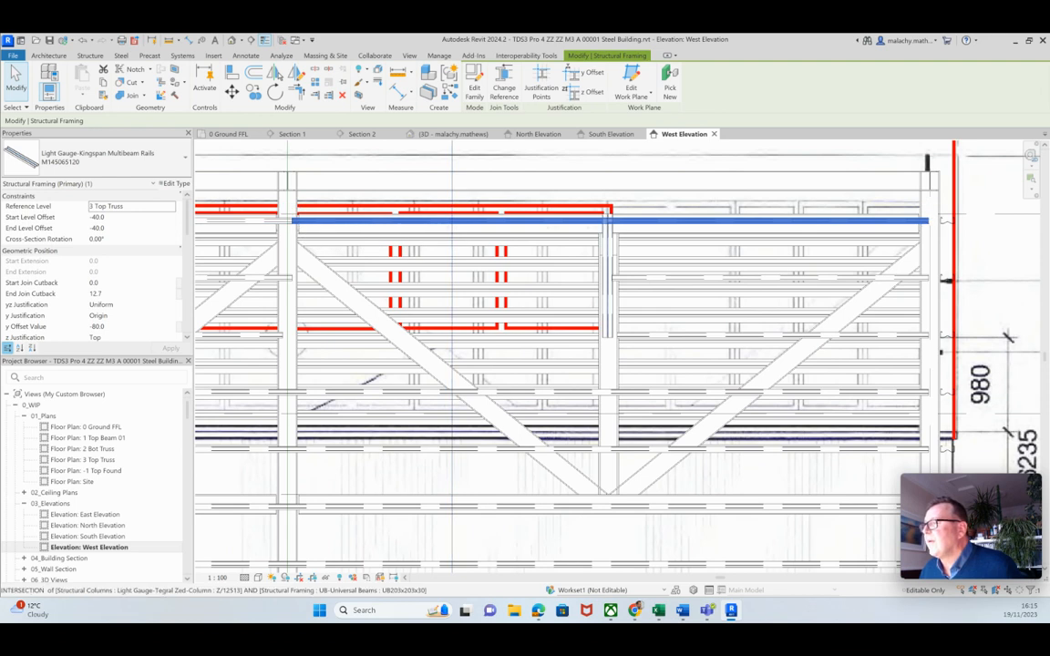
drag(300, 223, 607, 223)
Shorten the two uppermost rails between grids A and B so they end at the Zed-column instead of grid B
middle_drag(606, 223, 811, 239)
middle_drag(499, 235, 558, 237)
click(557, 238)
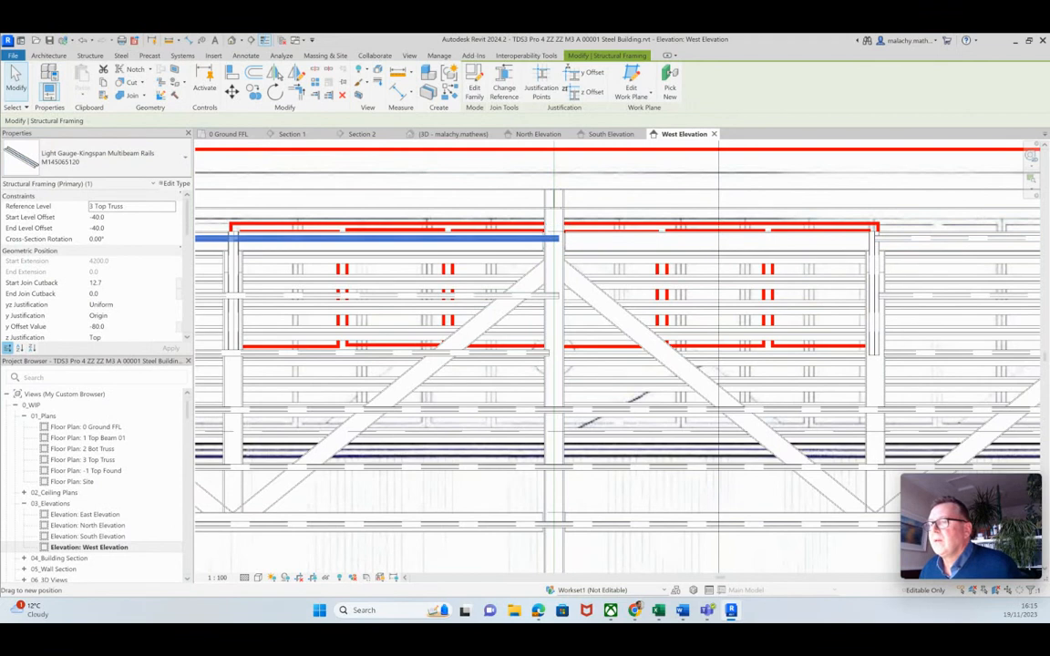
drag(234, 238, 230, 240)
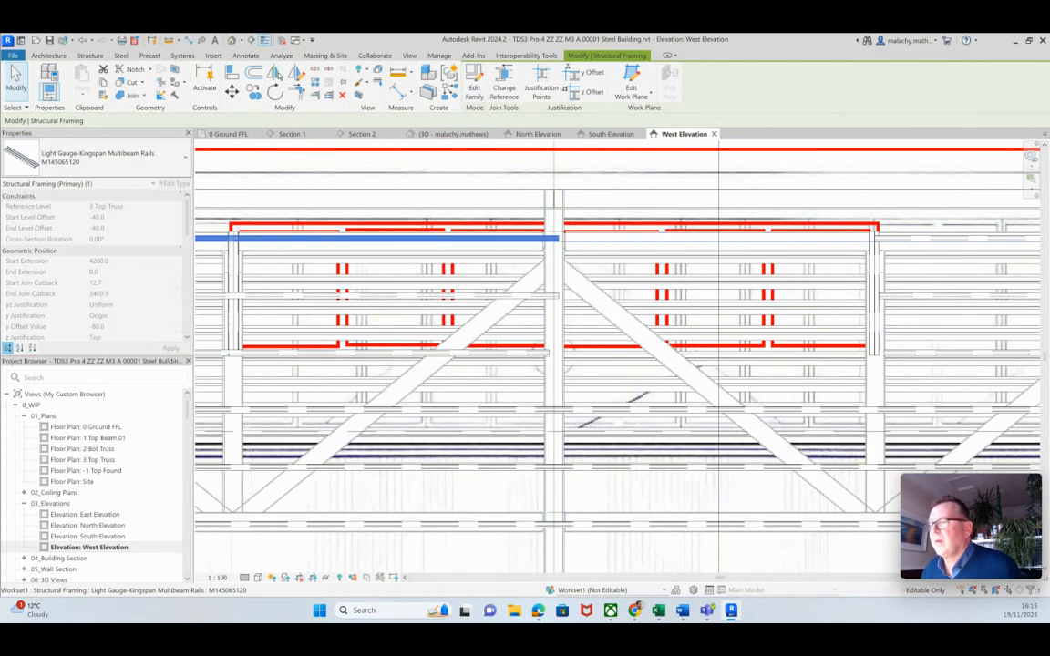
click(549, 295)
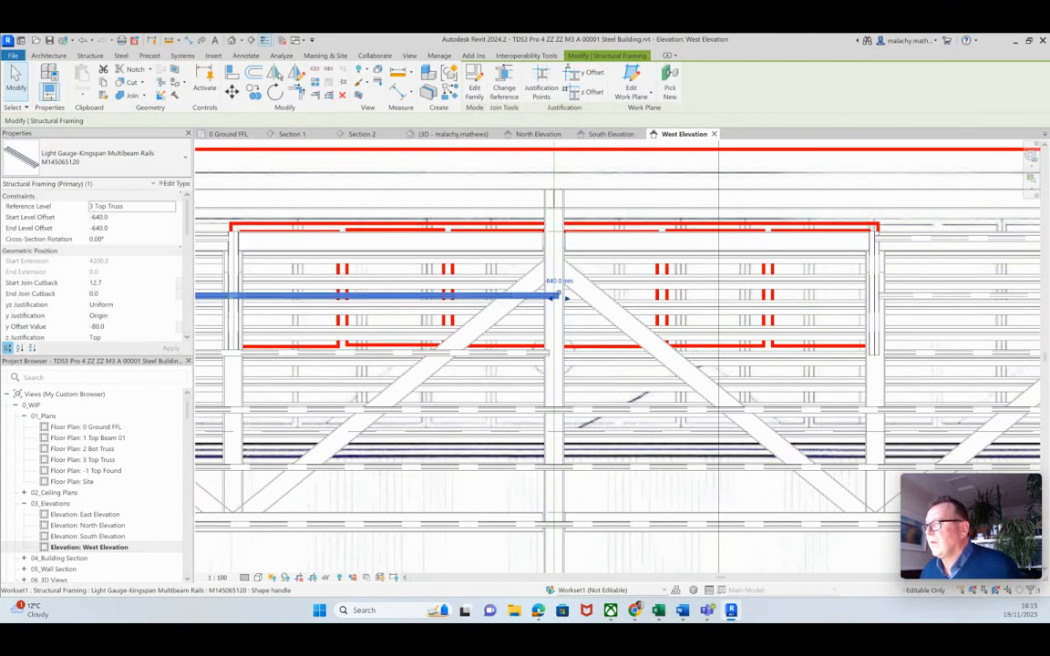
drag(558, 295, 232, 296)
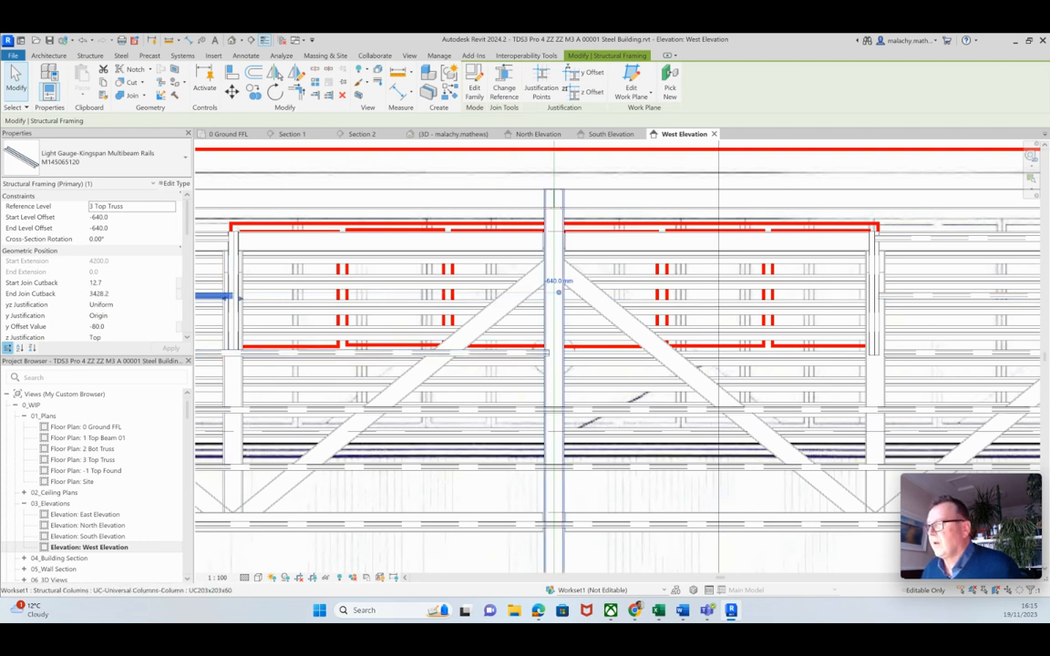
Extend the shortened rail at the Zed-column bases between grids B and C back to grid B
click(545, 353)
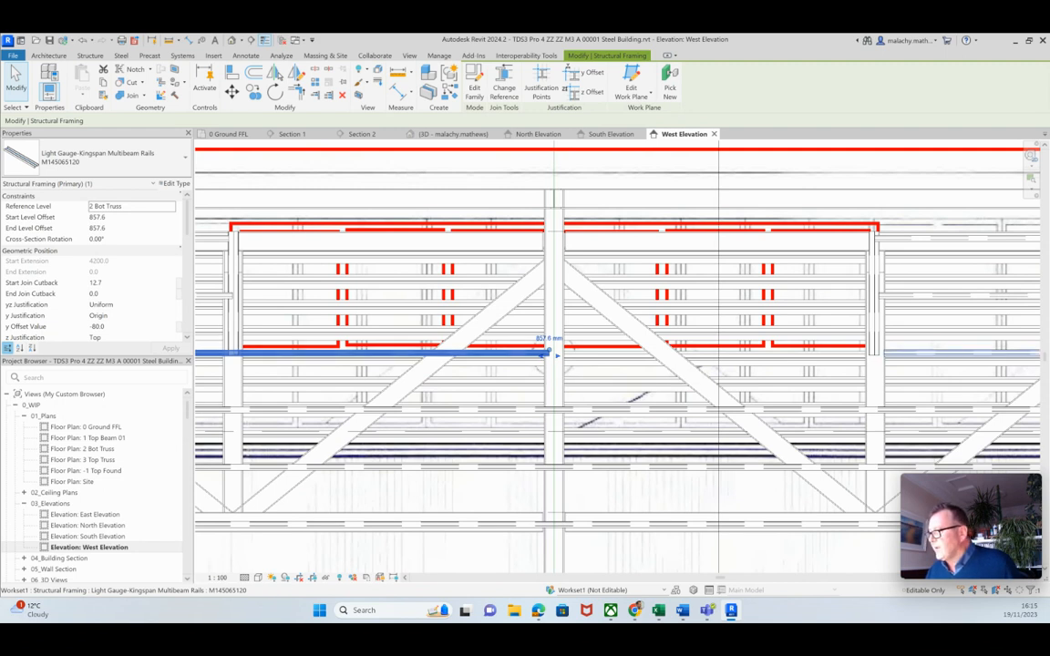
drag(545, 353, 875, 356)
drag(548, 350, 549, 353)
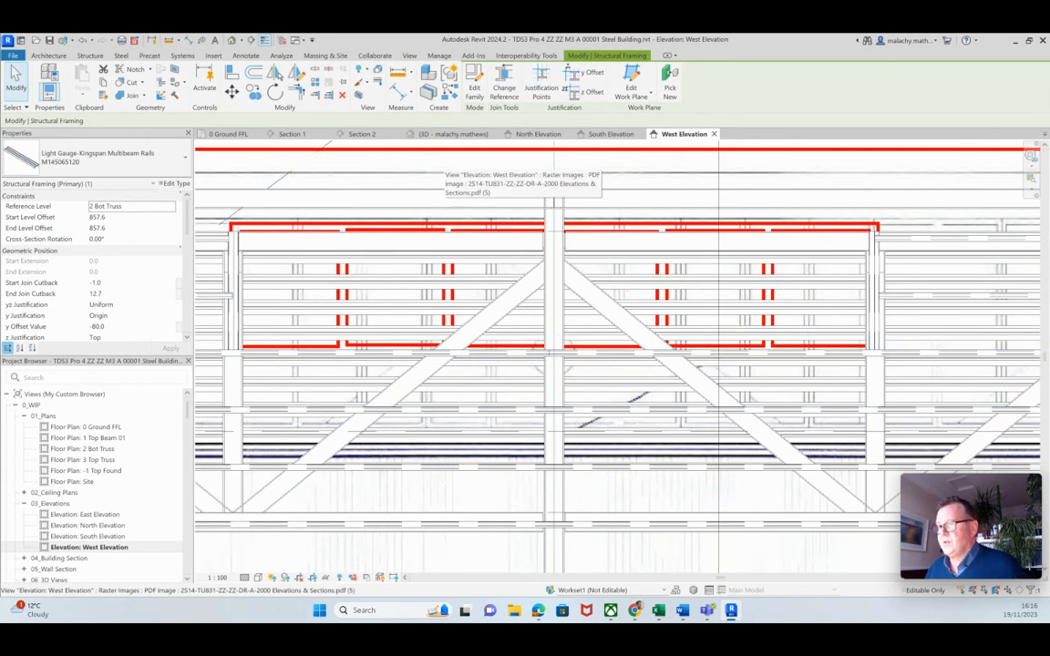
Check the Zed-columns and trimmed rails in the 3D view, and return to the West Elevation
click(534, 164)
click(452, 134)
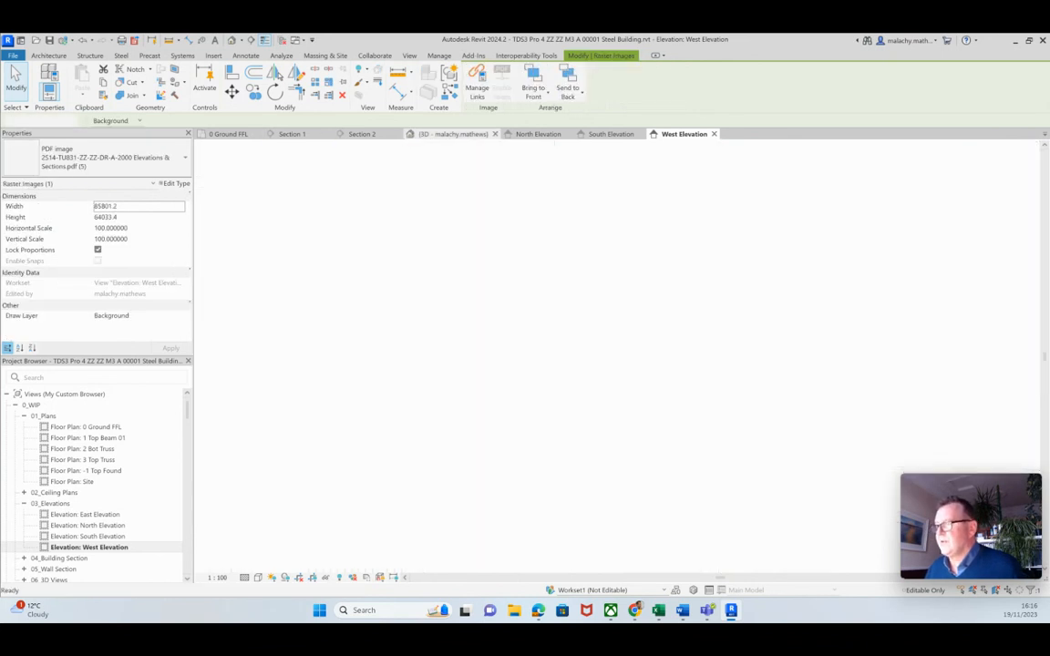
scroll(700, 284, up, 3)
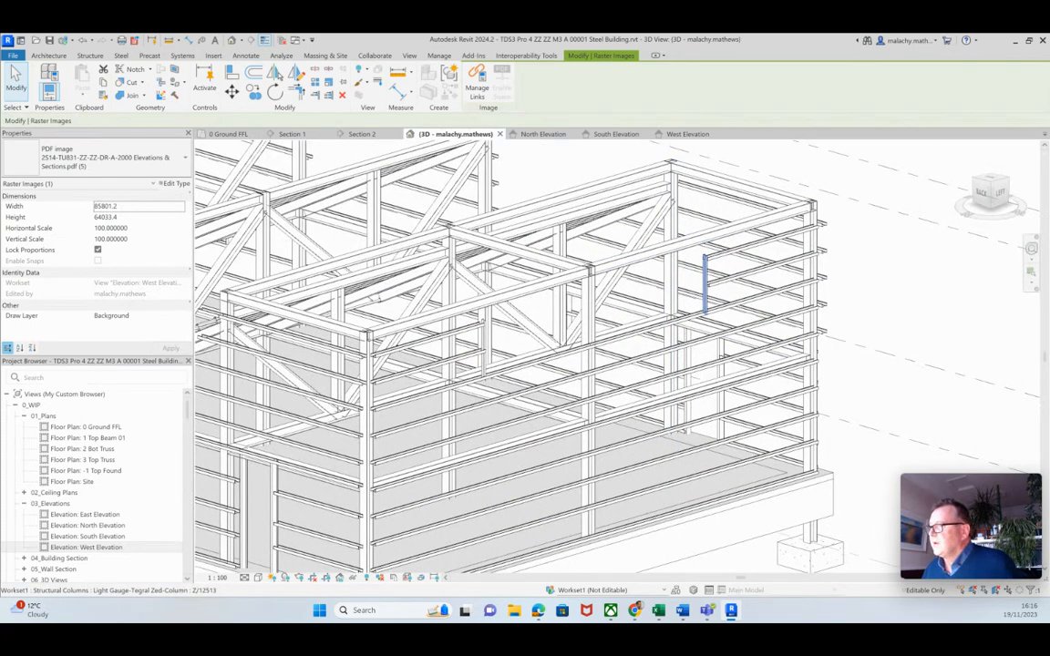
click(704, 284)
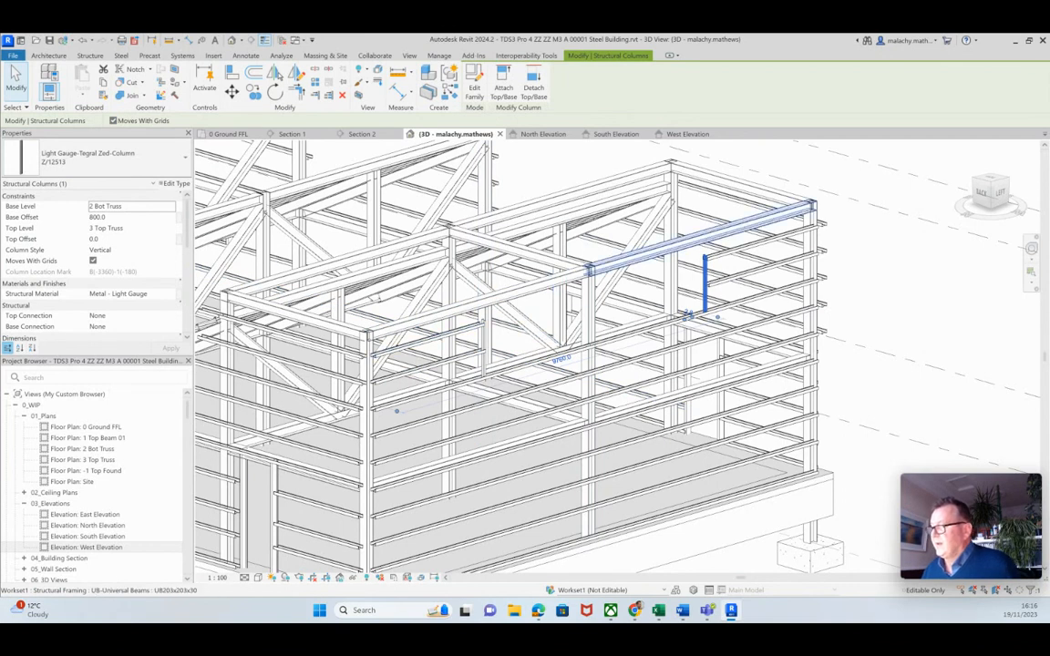
click(685, 133)
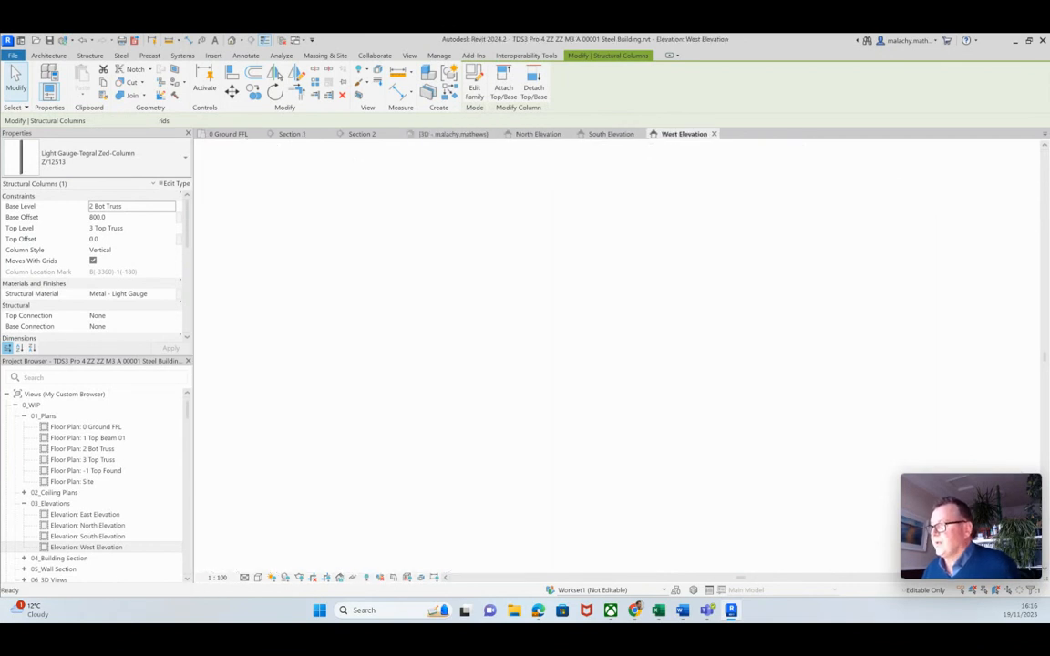
Copy the uppermost rail between grid A and the Zed-column vertically upward, above the 3 Top Truss level
middle_drag(713, 383, 923, 425)
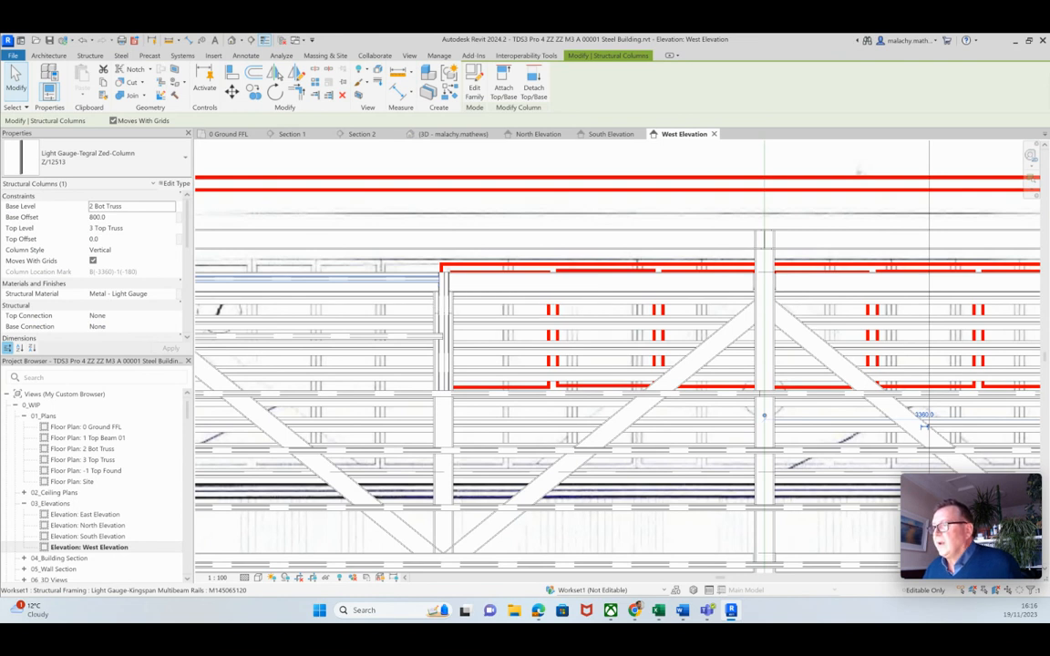
scroll(442, 281, down, 2)
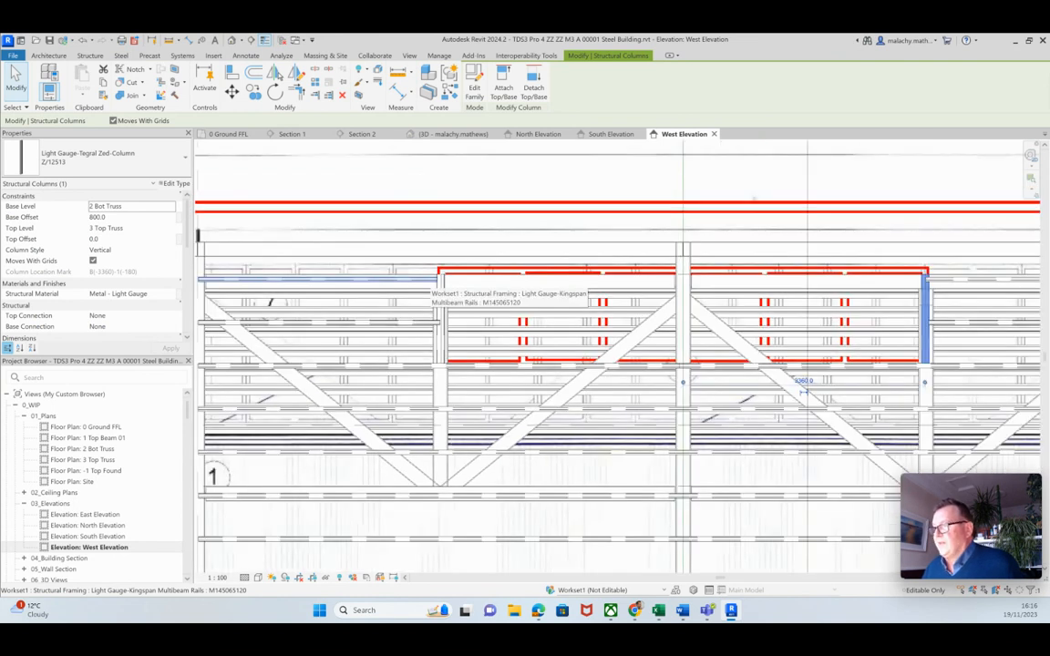
scroll(440, 279, down, 2)
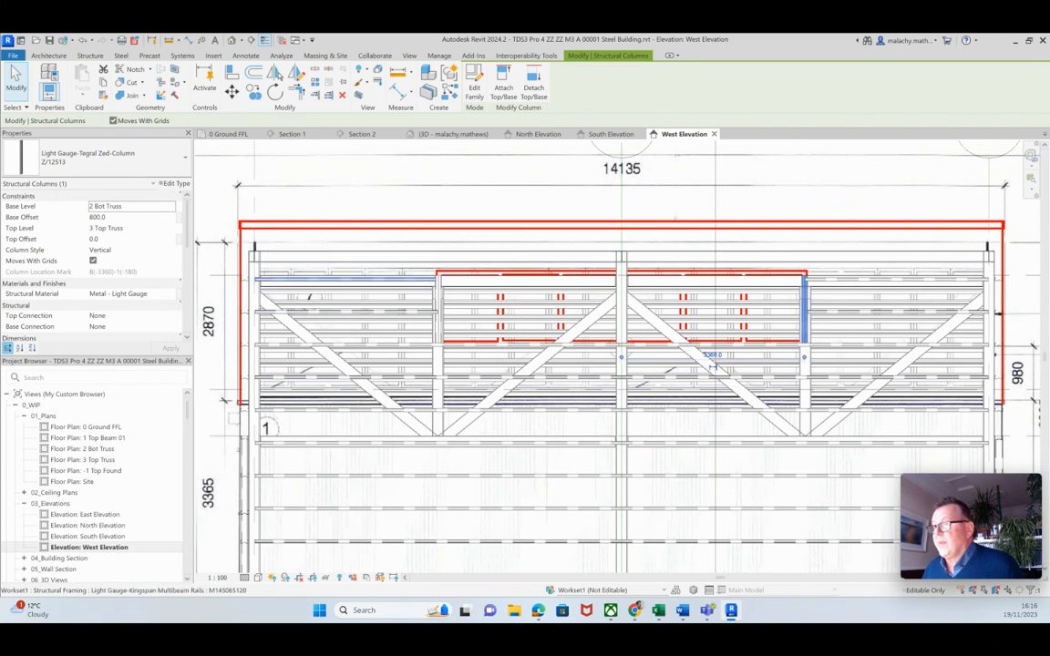
click(274, 279)
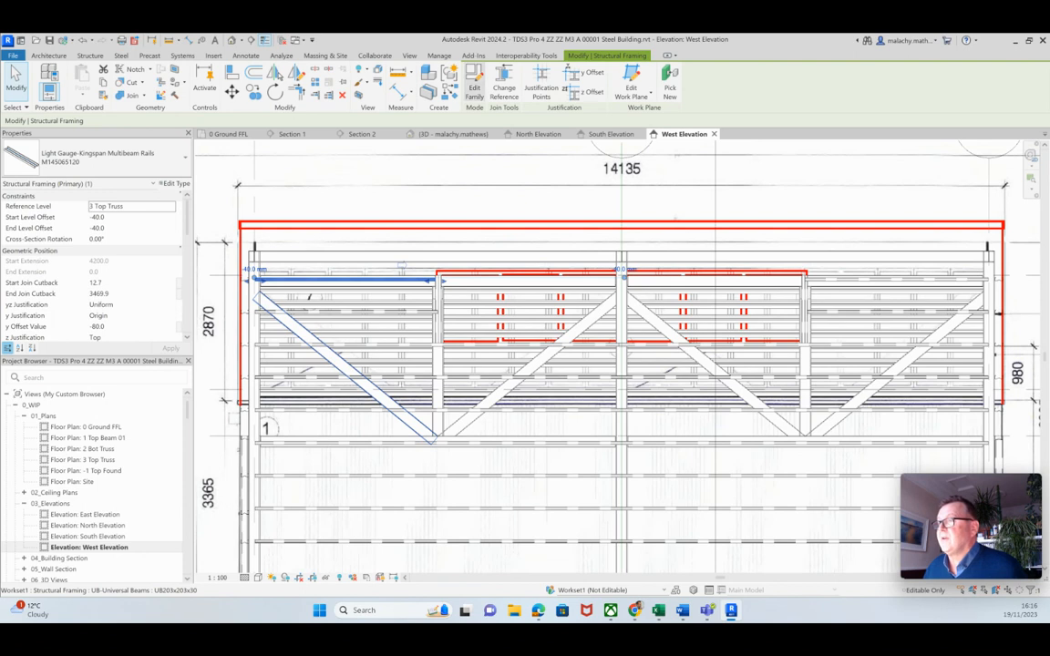
scroll(250, 289, up, 4)
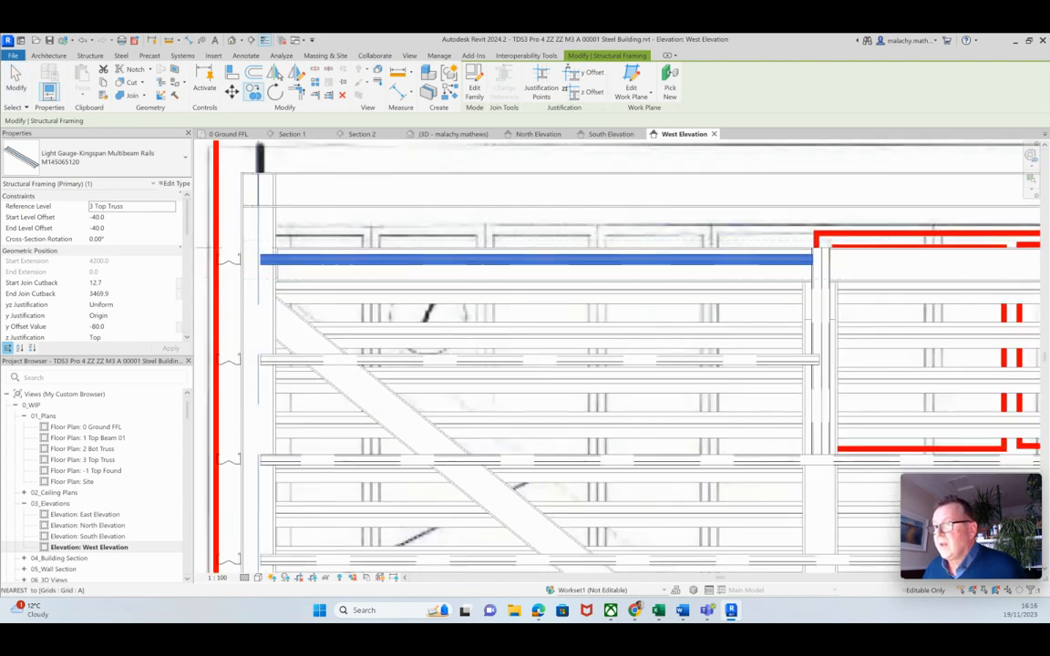
click(258, 278)
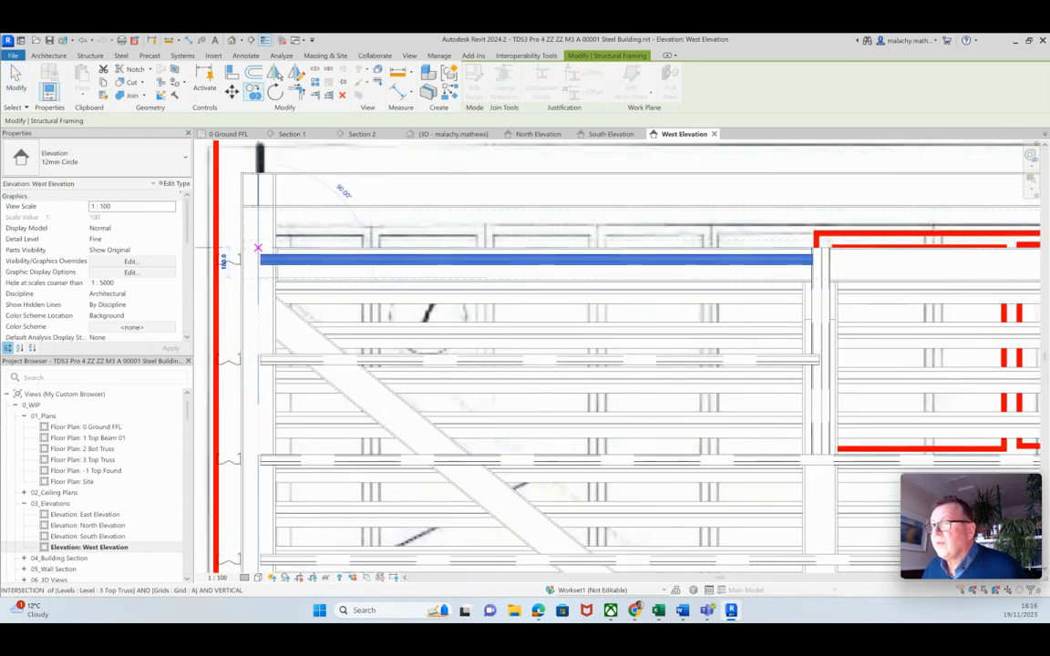
click(258, 242)
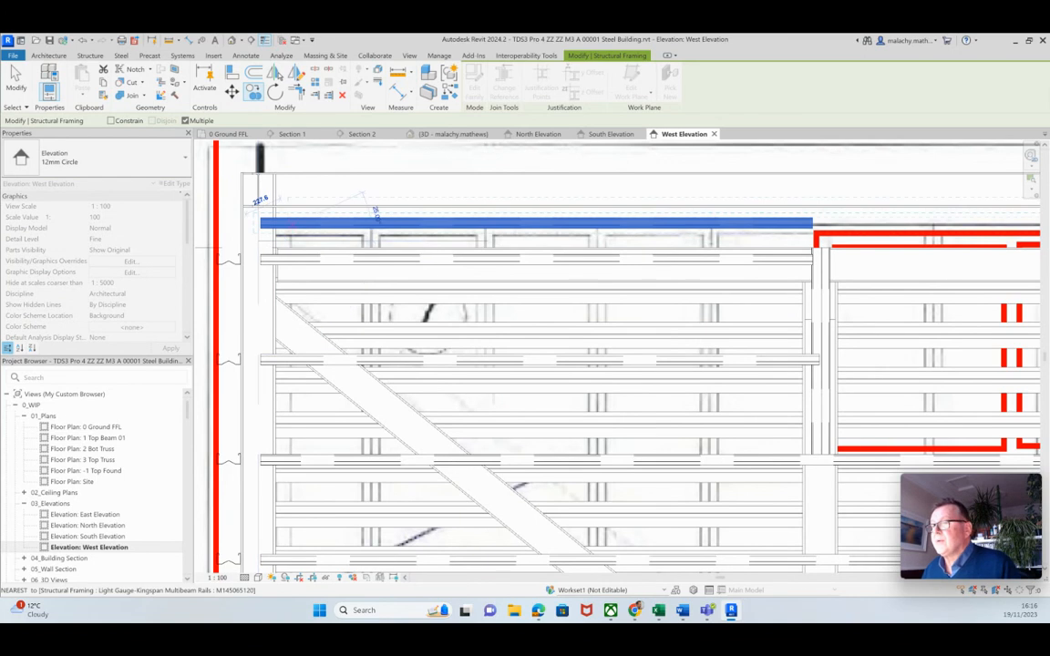
click(272, 247)
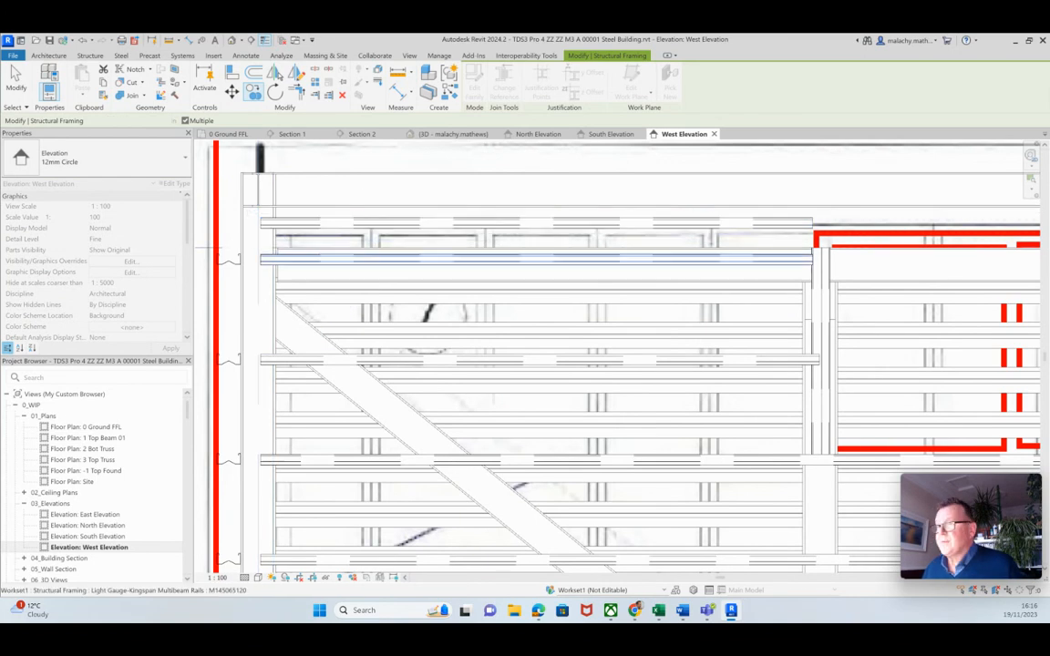
Nudge the copied rail up until its level offset is 225 mm above 3 Top Truss
key(Up)
key(Up)
key(Up)
key(Up)
key(Up)
key(Up)
key(Up)
key(Up)
key(Up)
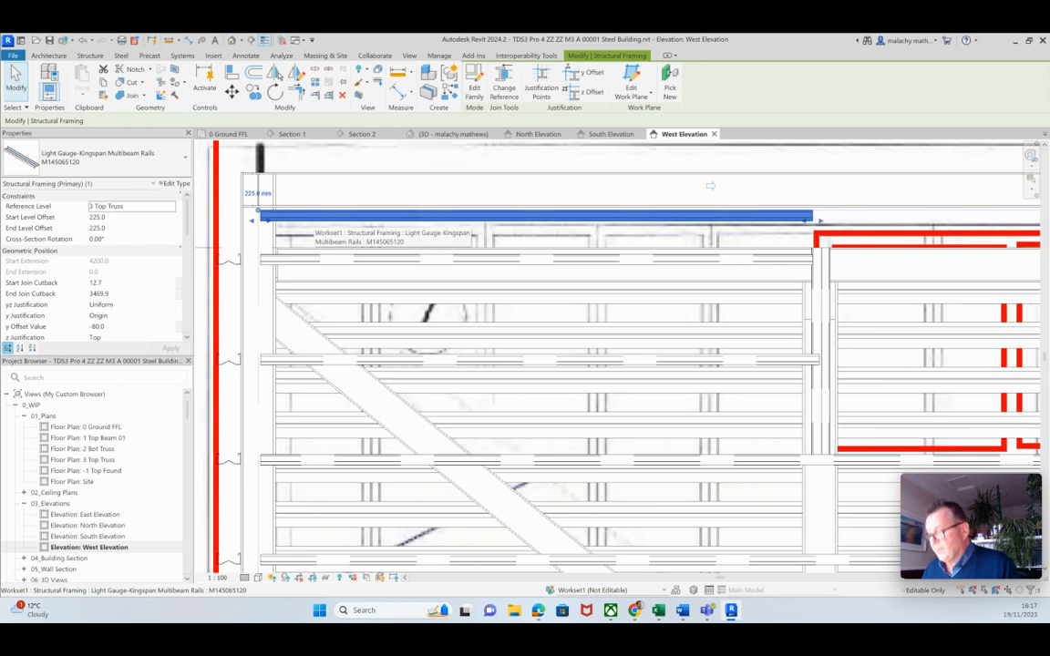
Nudge the copied top rail down to a level offset of 180 mm above 3 Top Truss
key(Down)
key(Down)
key(Down)
key(Down)
key(Down)
key(Down)
key(Down)
key(Down)
key(Down)
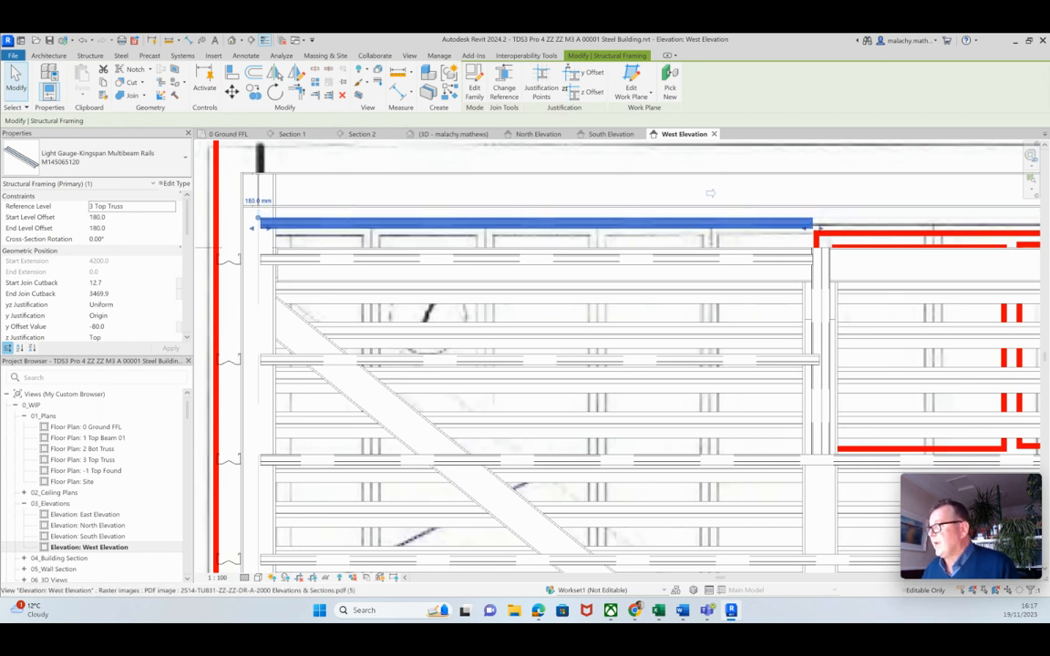
Stretch the copied top rail from the Zed-column between grids A and B across the opening to the corner column at grid C
middle_drag(709, 193, 353, 248)
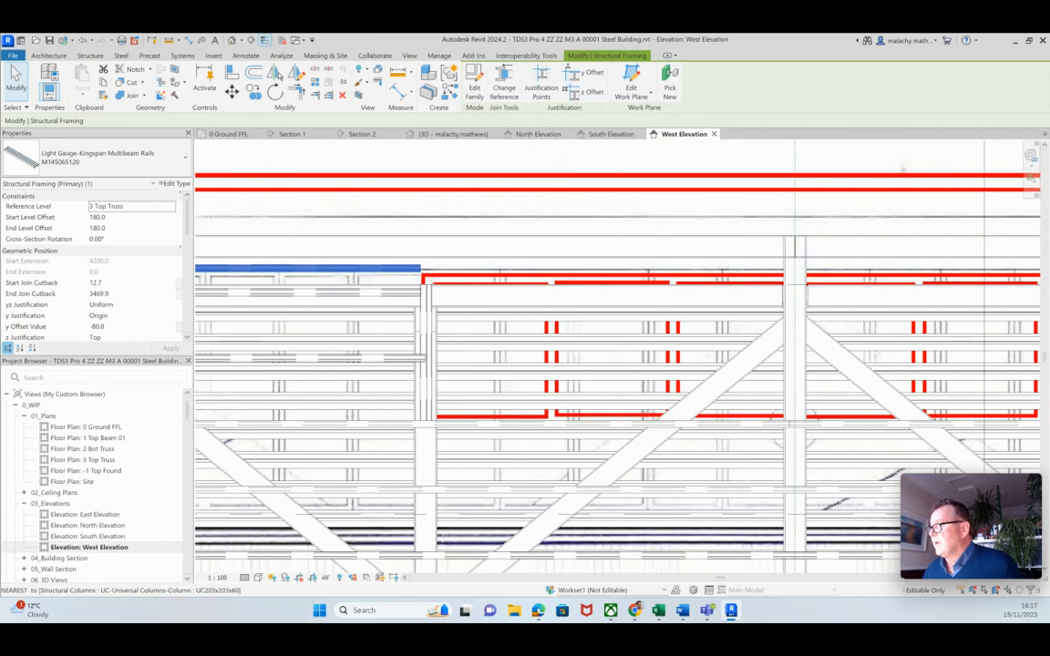
drag(424, 271, 852, 271)
middle_drag(852, 271, 318, 274)
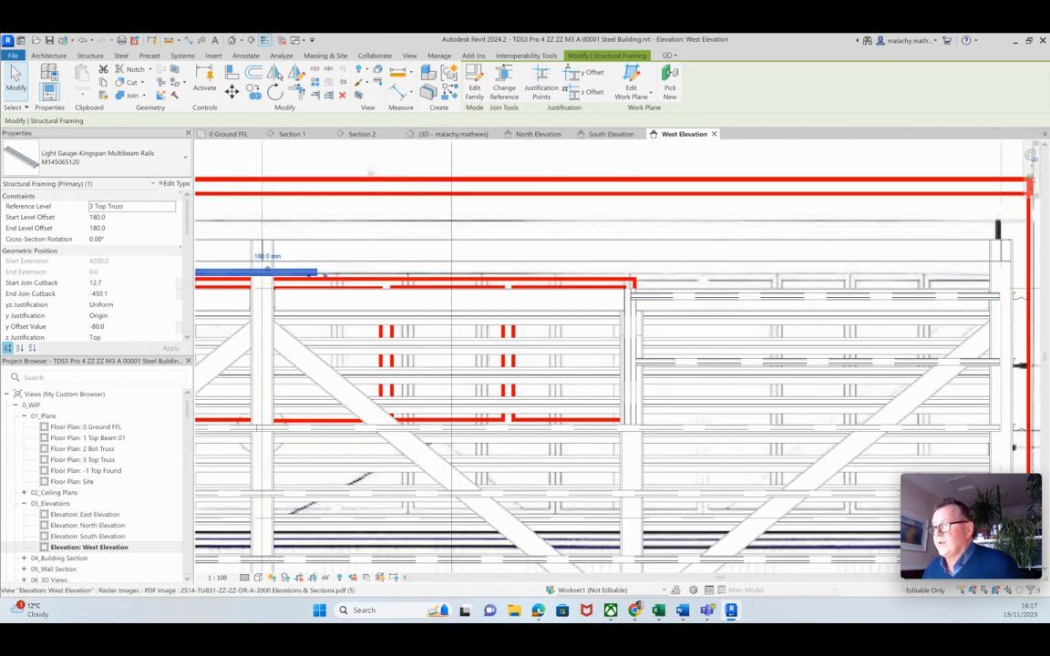
drag(319, 274, 319, 274)
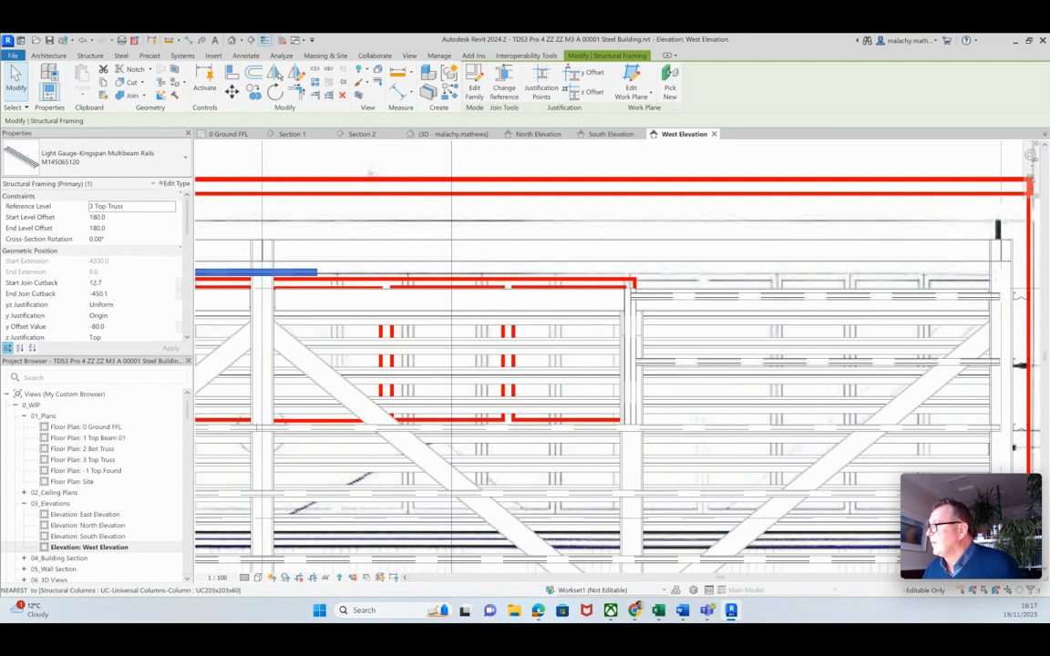
drag(316, 272, 995, 274)
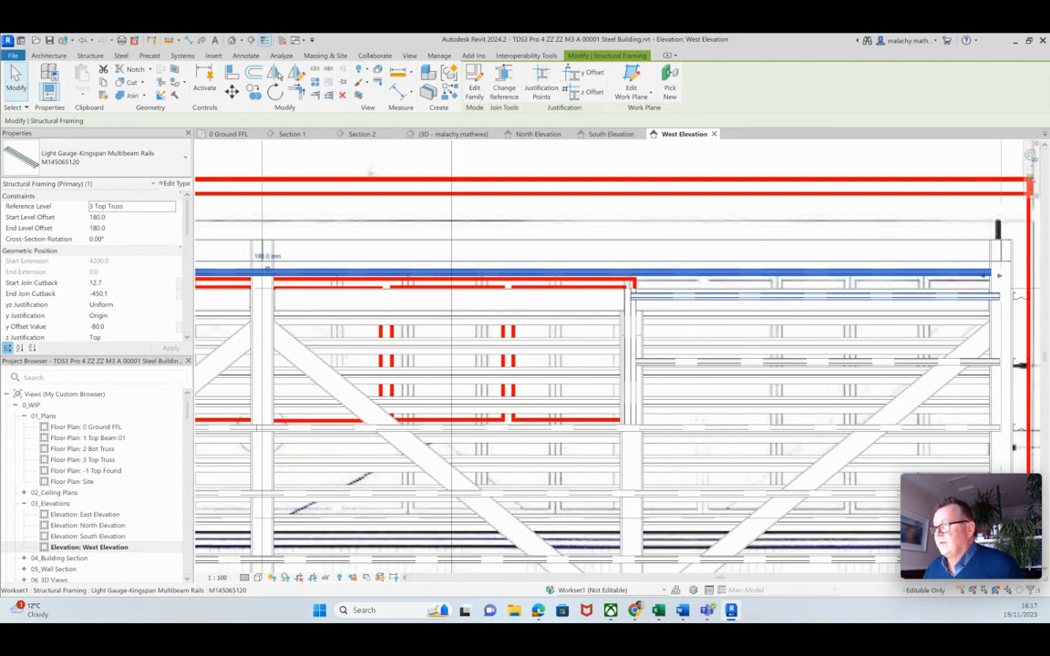
scroll(451, 319, down, 3)
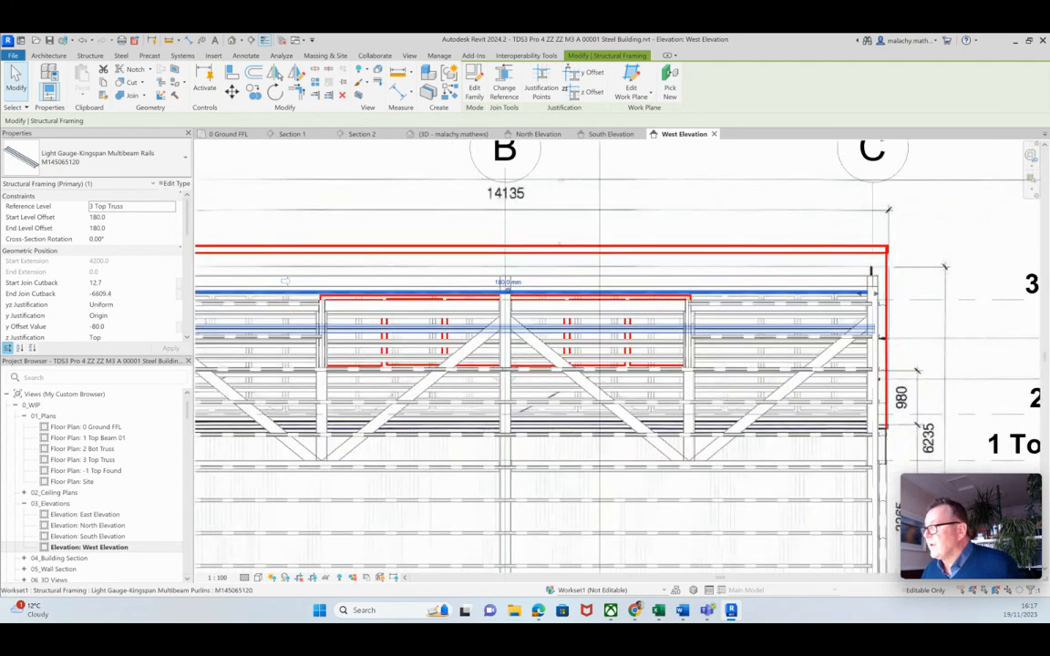
Set the top offset of the Zed-column between grids B and C to 120 mm above 3 Top Truss
scroll(944, 267, up, 4)
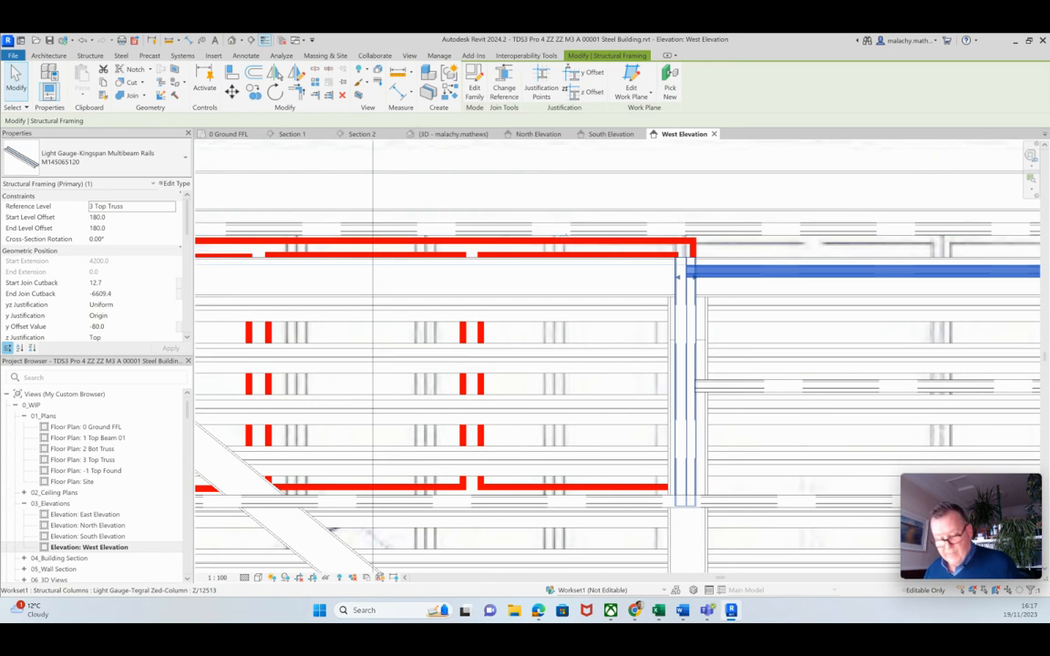
click(685, 410)
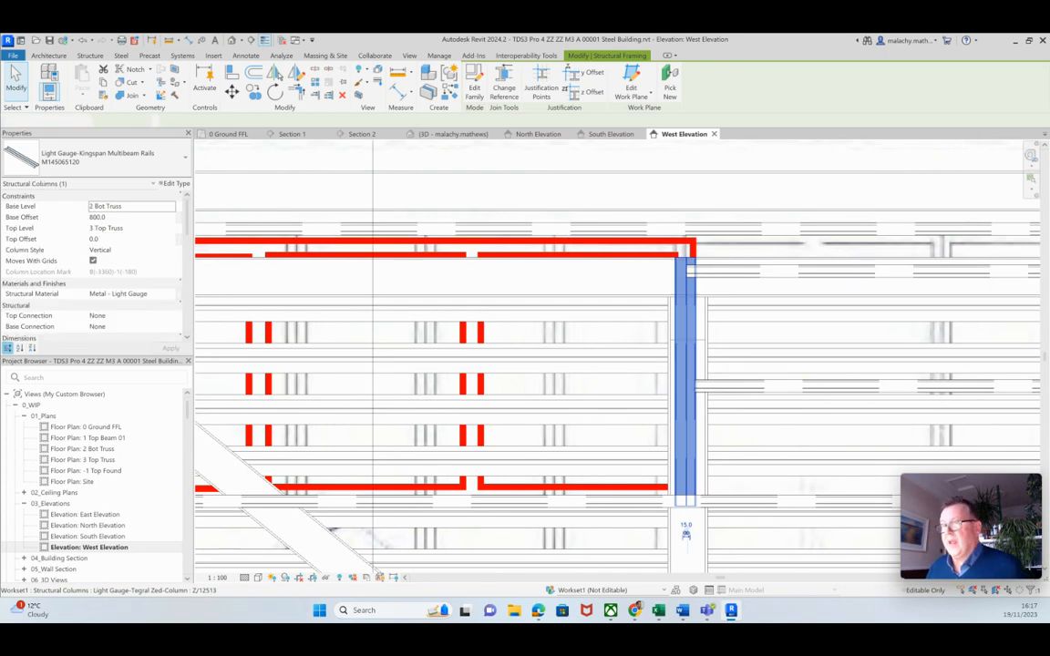
key(Tab)
key(Tab)
key(Tab)
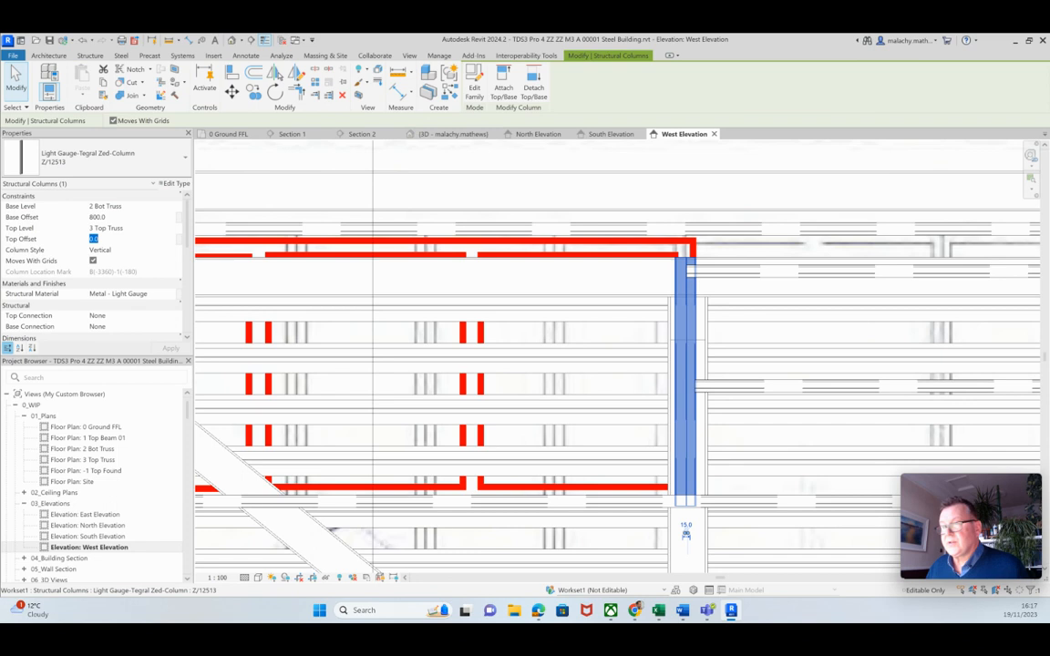
text(1)
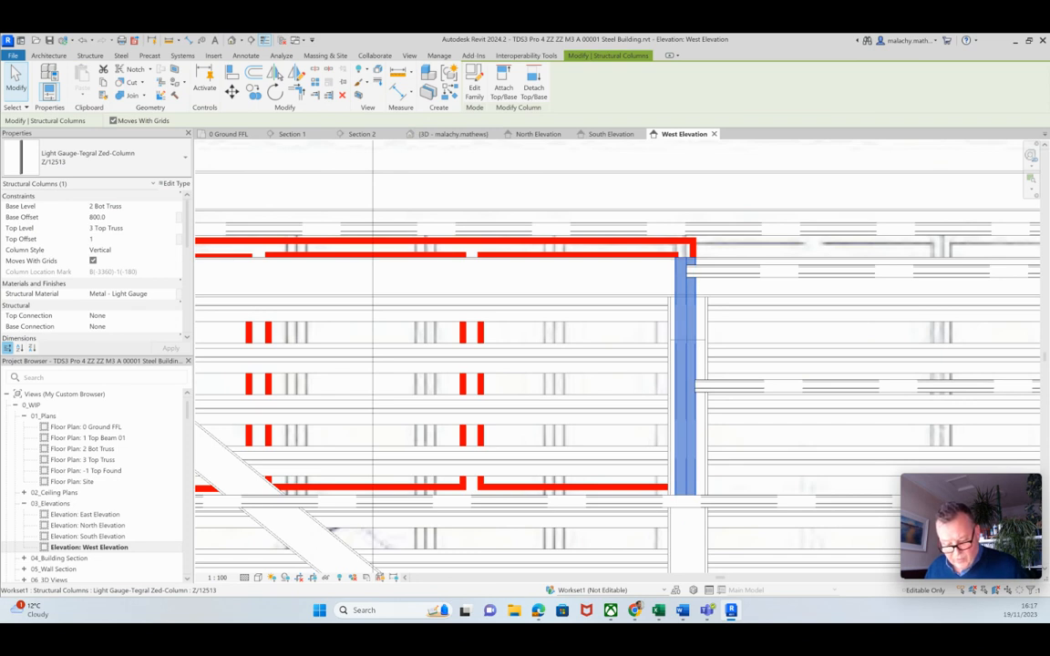
text(20)
key(Return)
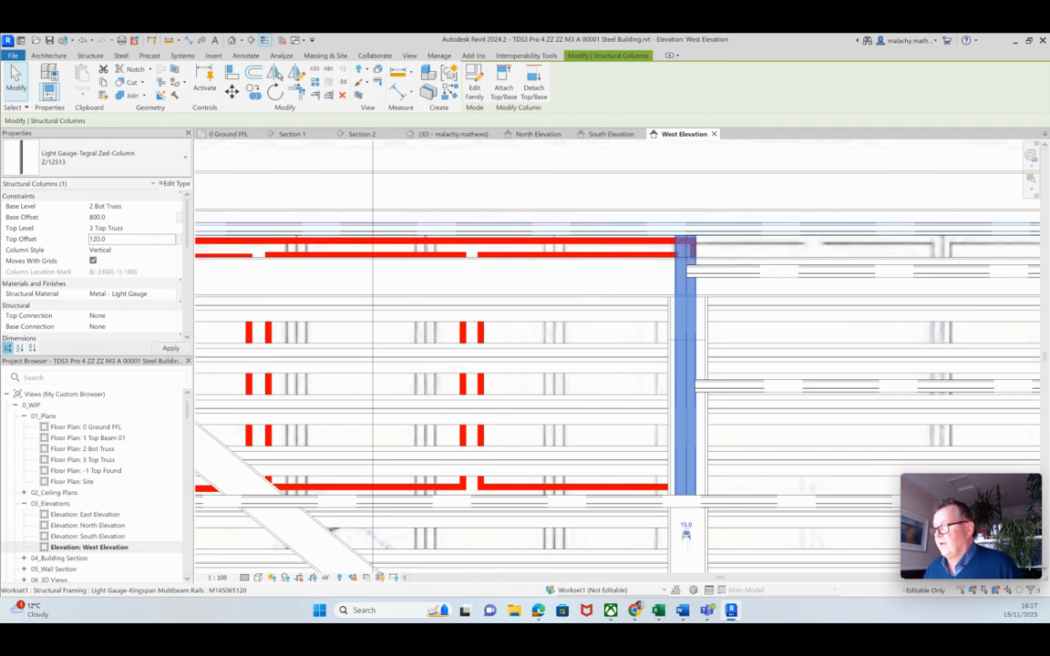
Extend the end of the uppermost trimmed rail between grids A and B onto the Zed-column
scroll(679, 242, down, 3)
middle_drag(304, 172, 559, 165)
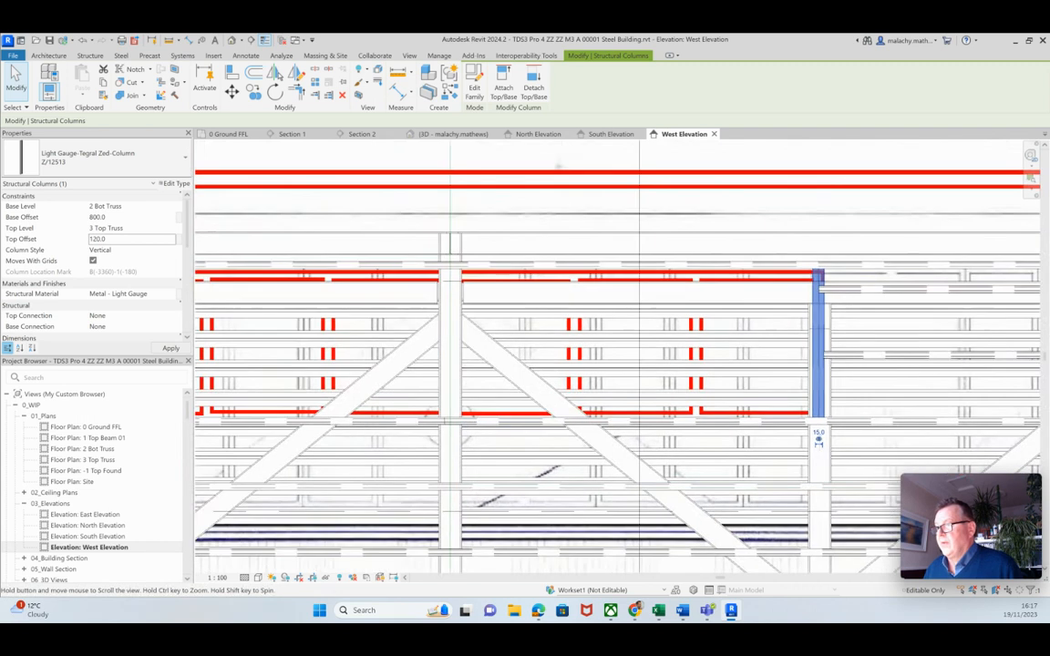
middle_drag(322, 410, 496, 410)
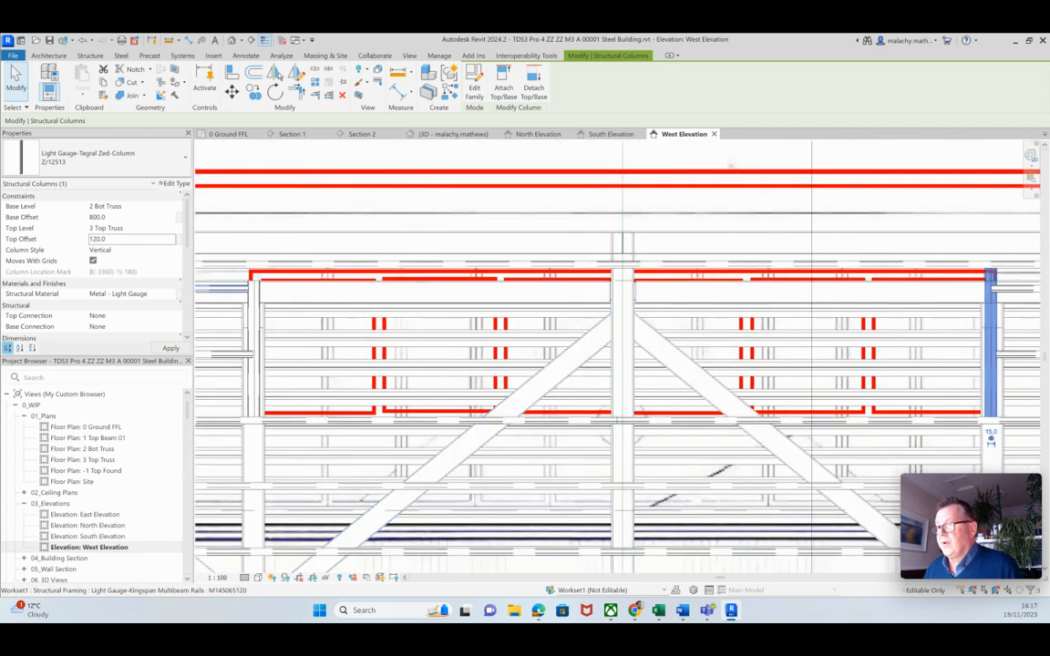
click(252, 289)
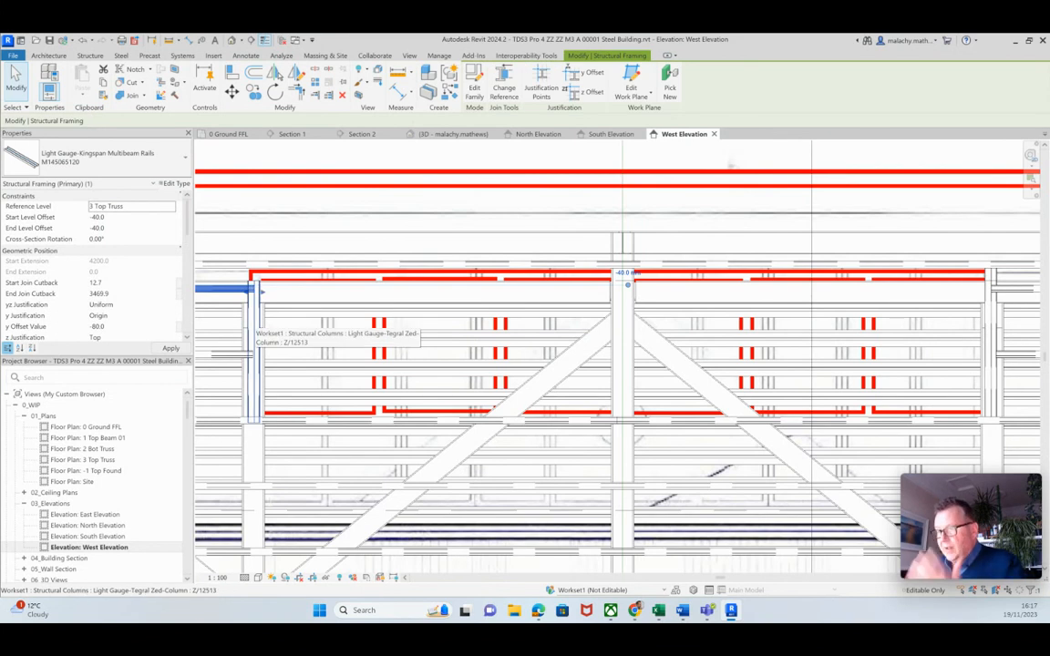
key(Escape)
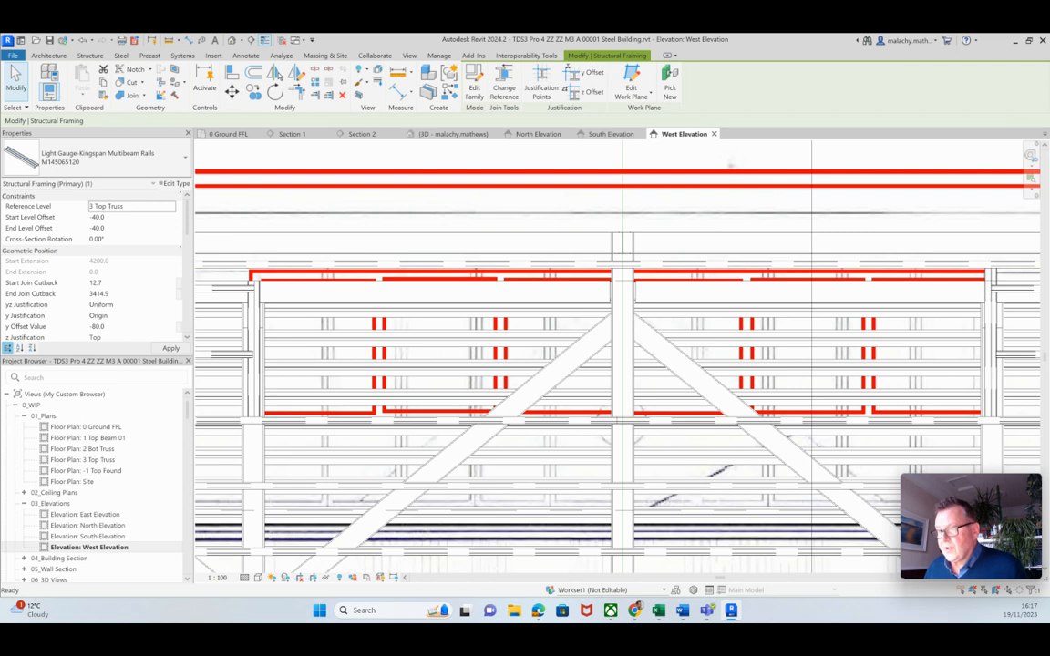
Set the top offset of the Zed-column between grids A and B to 120 mm above 3 Top Truss
scroll(258, 310, up, 5)
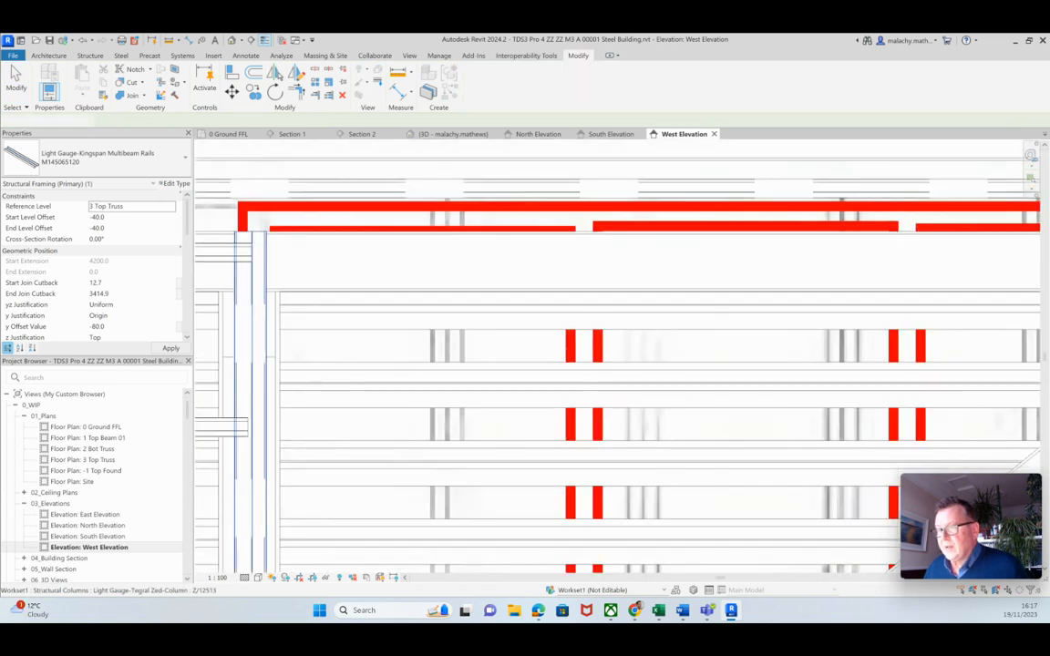
click(259, 310)
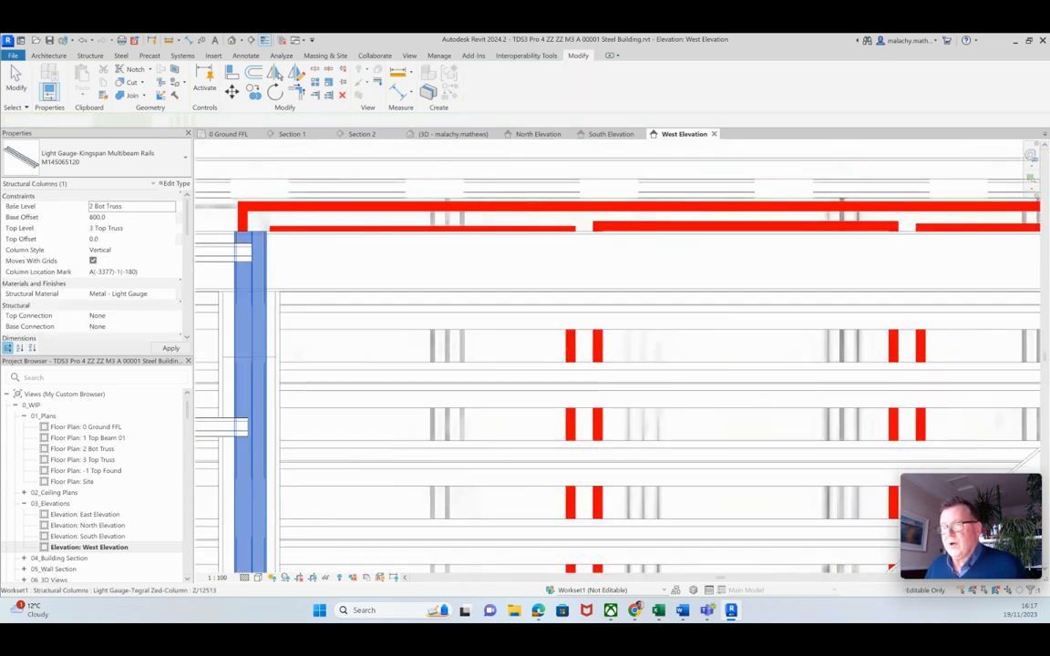
click(123, 238)
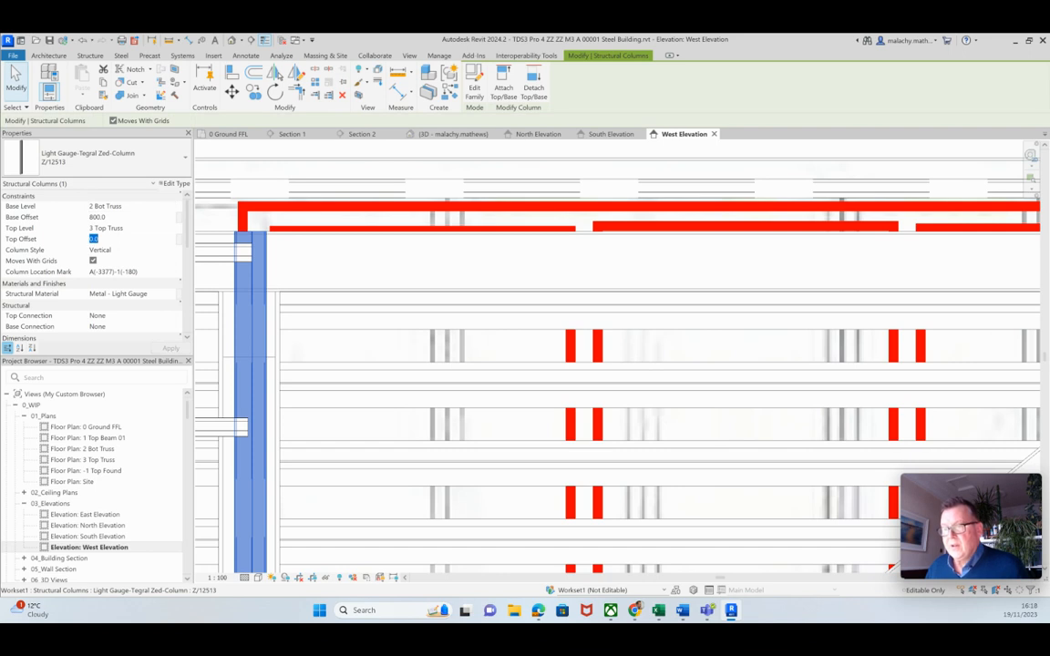
text(1)
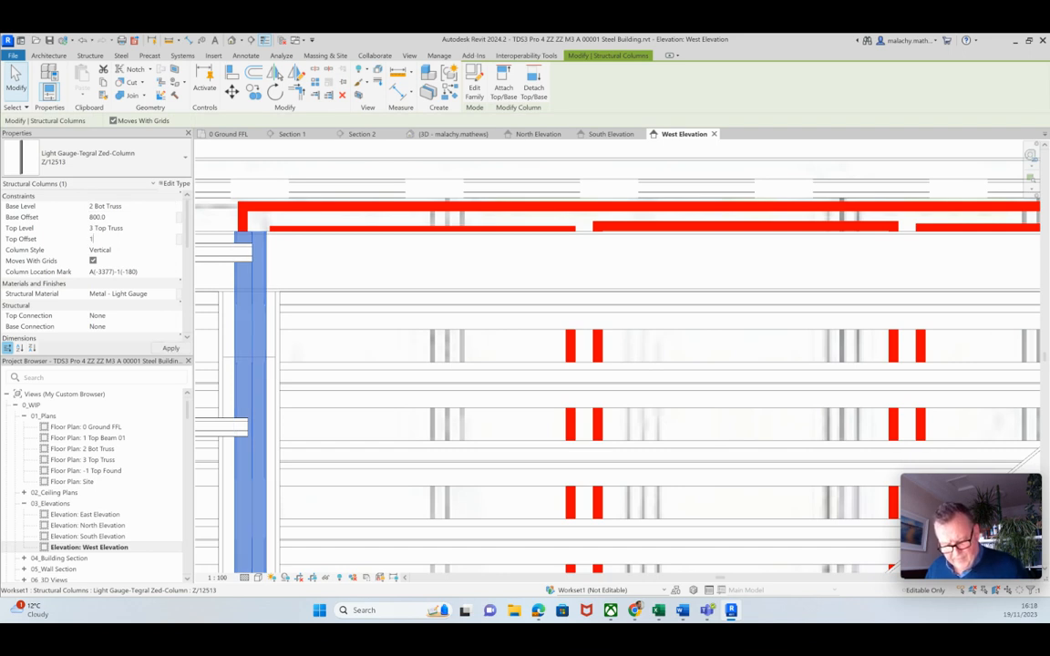
text(20.0)
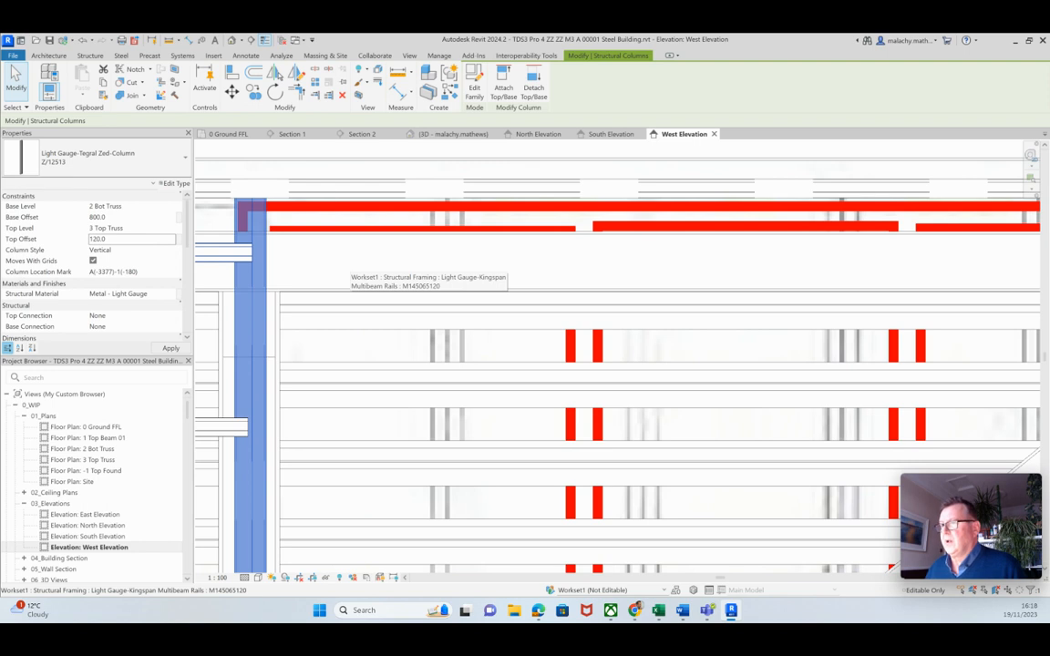
scroll(355, 273, down, 2)
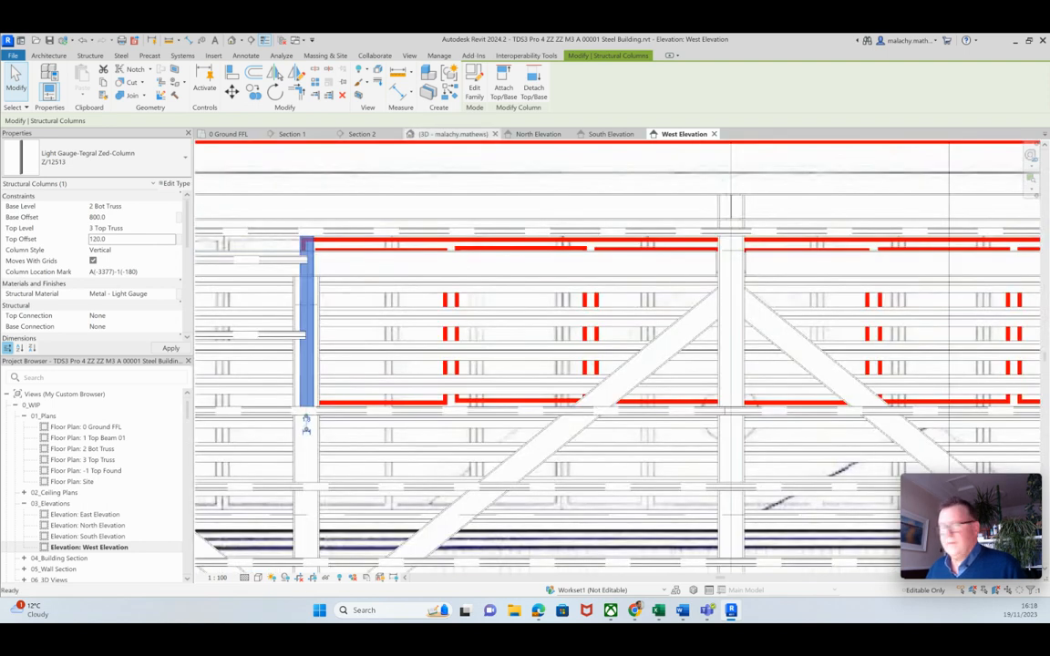
Examine the raised Zed-columns and the full-width top rail in the 3D view, and clear the selection
click(453, 134)
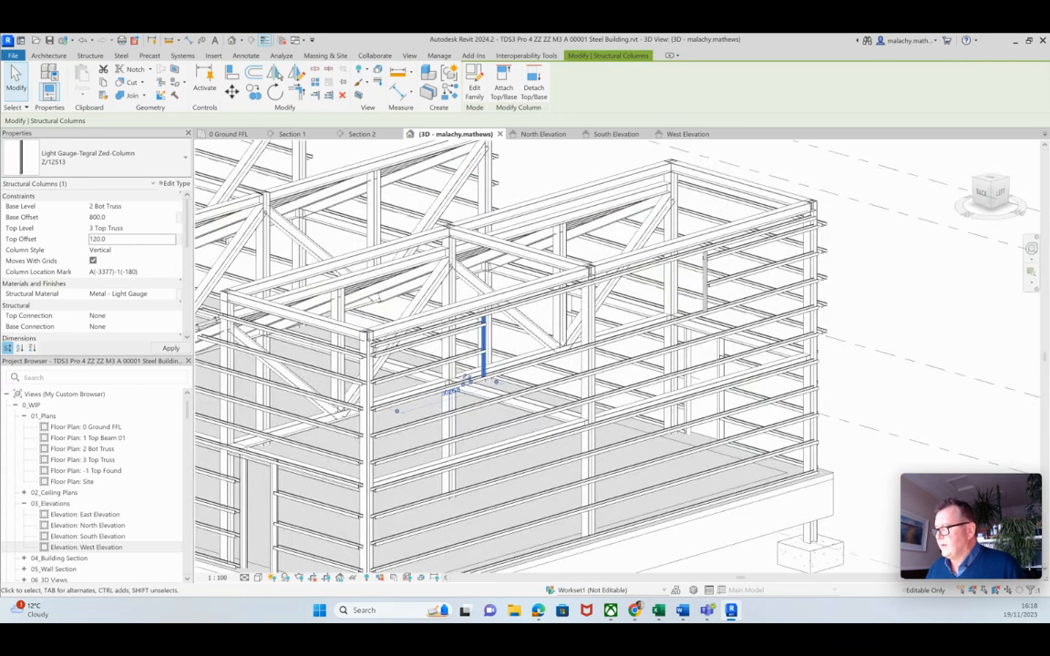
scroll(918, 323, down, 2)
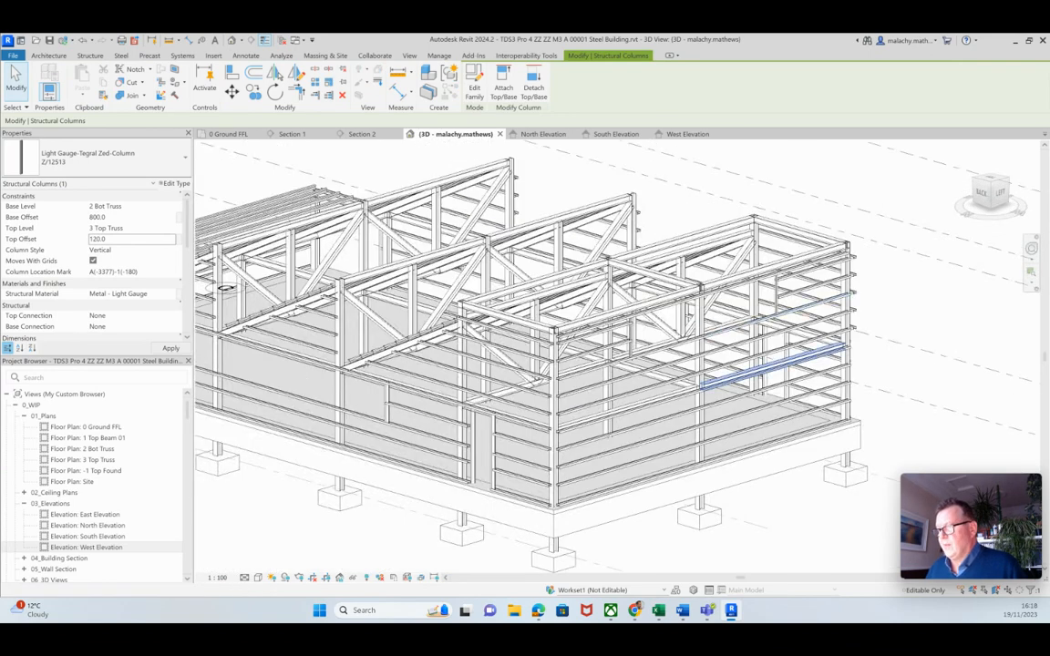
middle_drag(772, 366, 897, 357)
shift+middle_drag(350, 278, 619, 337)
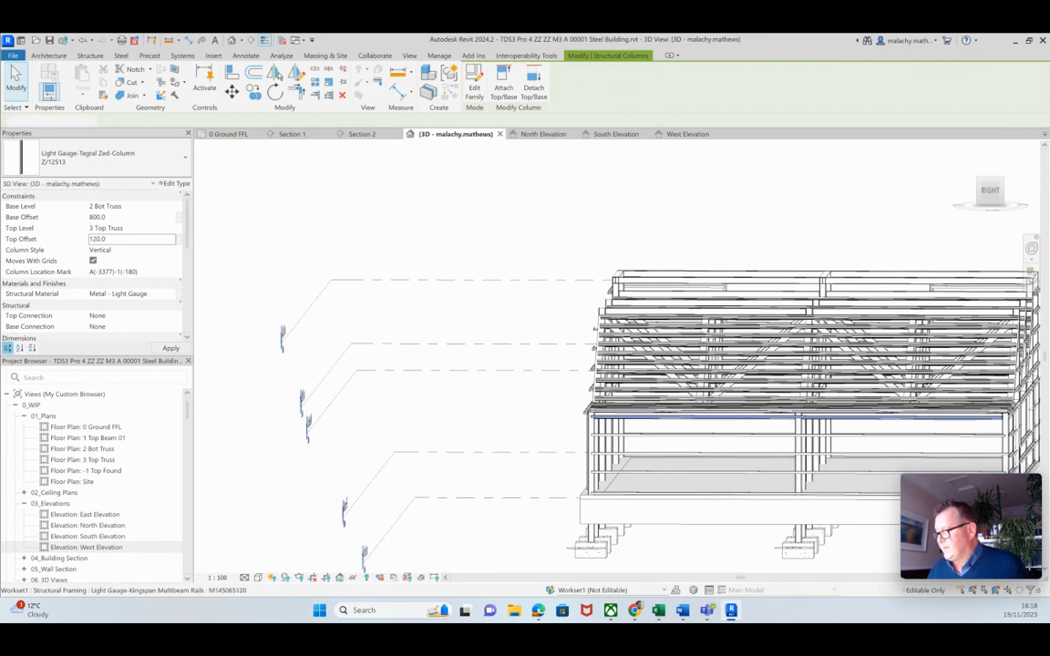
key(Escape)
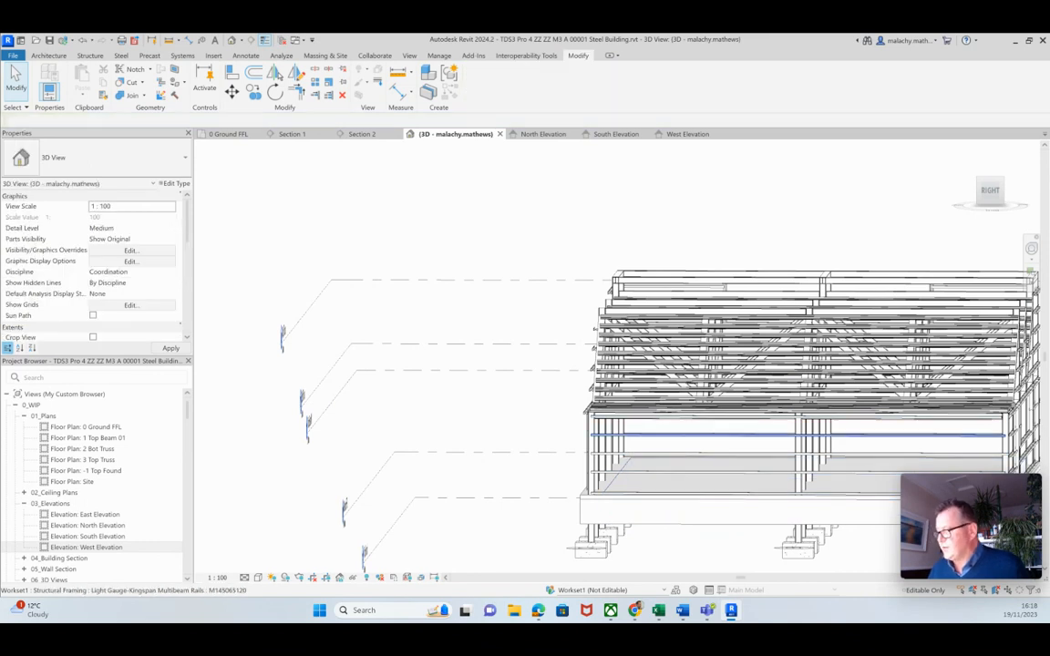